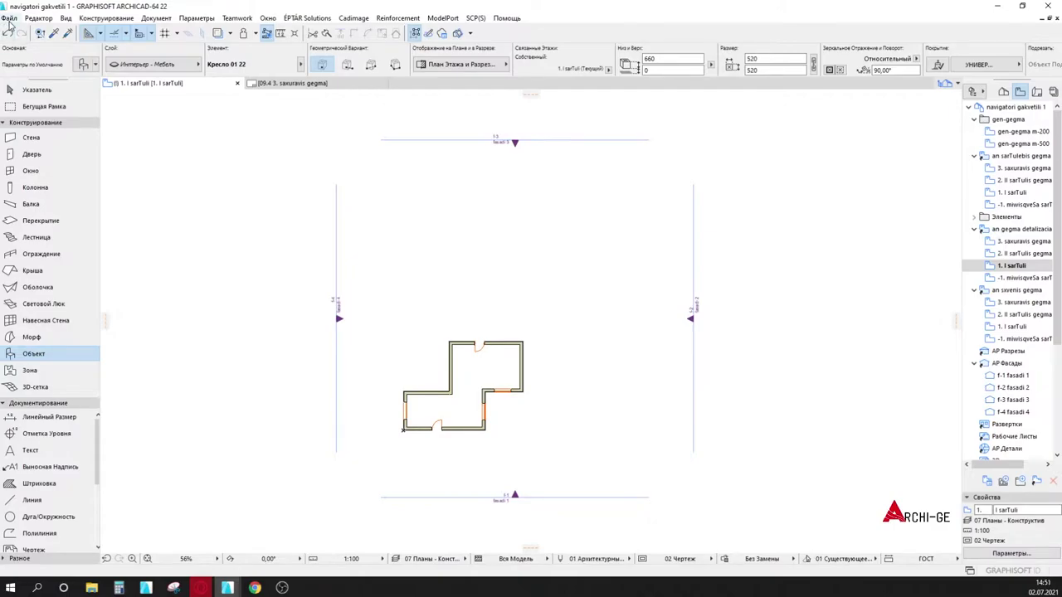
Step: Open the project information dialog, place it above the floor plan and look through its list of fields
{"action": "left_click", "coordinate": [9, 22]}
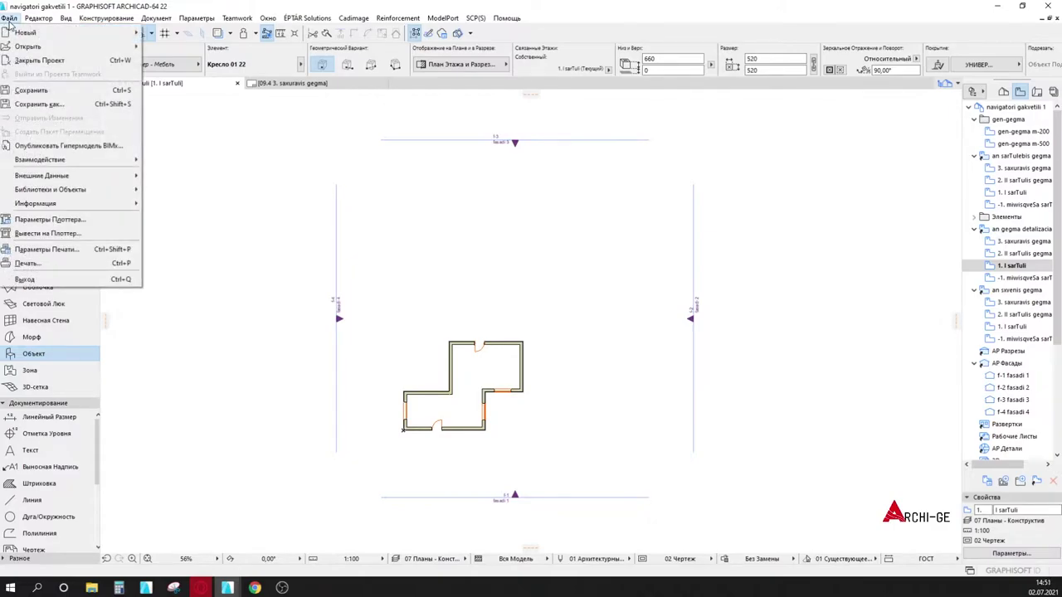
{"action": "mouse_move", "coordinate": [44, 207]}
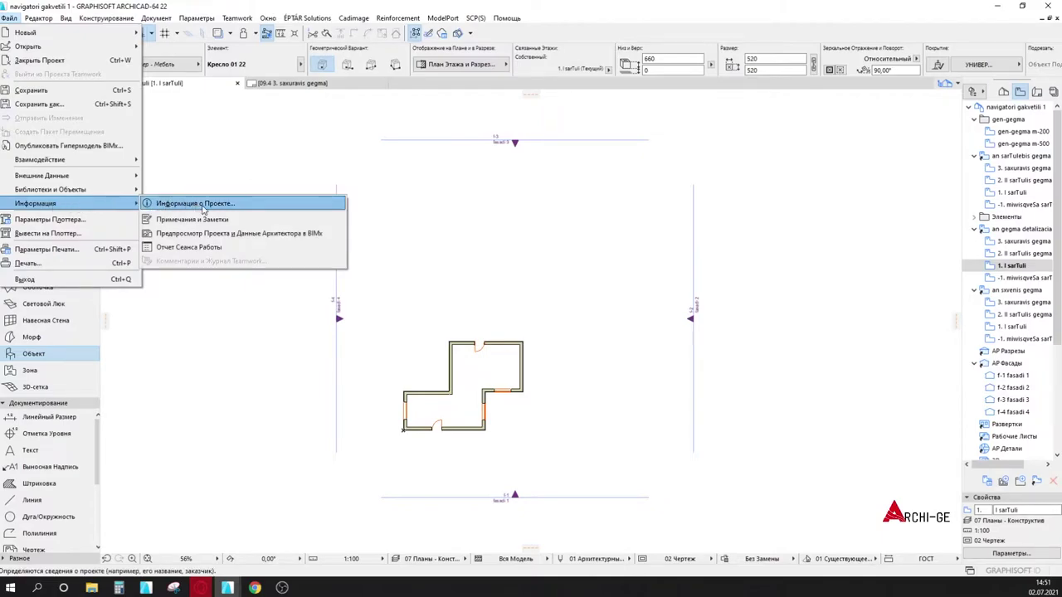
{"action": "left_click", "coordinate": [270, 207]}
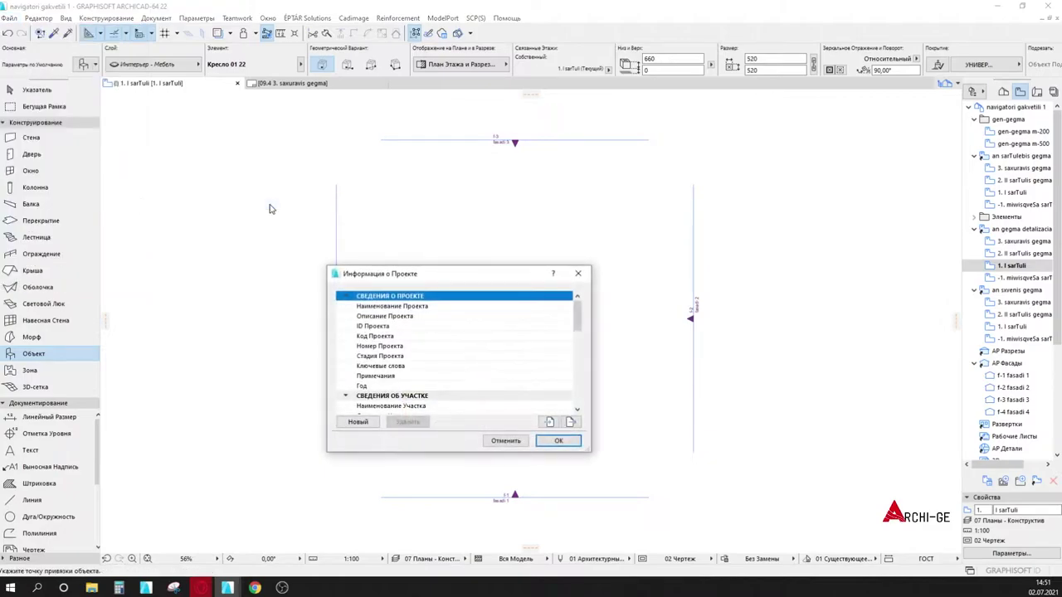
{"action": "mouse_move", "coordinate": [470, 276]}
{"action": "left_mouse_down"}
{"action": "mouse_move", "coordinate": [595, 142]}
{"action": "mouse_move", "coordinate": [554, 122]}
{"action": "left_mouse_up"}
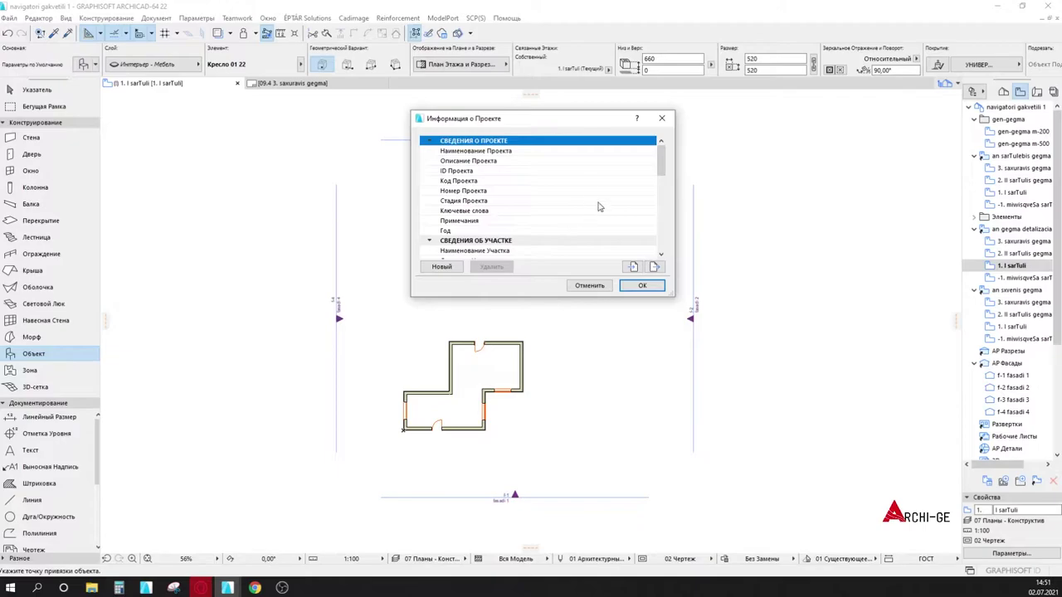
{"action": "left_click_drag", "start_coordinate": [662, 169], "coordinate": [658, 257]}
{"action": "scroll", "coordinate": [658, 261], "scroll_direction": "up", "scroll_amount": 10}
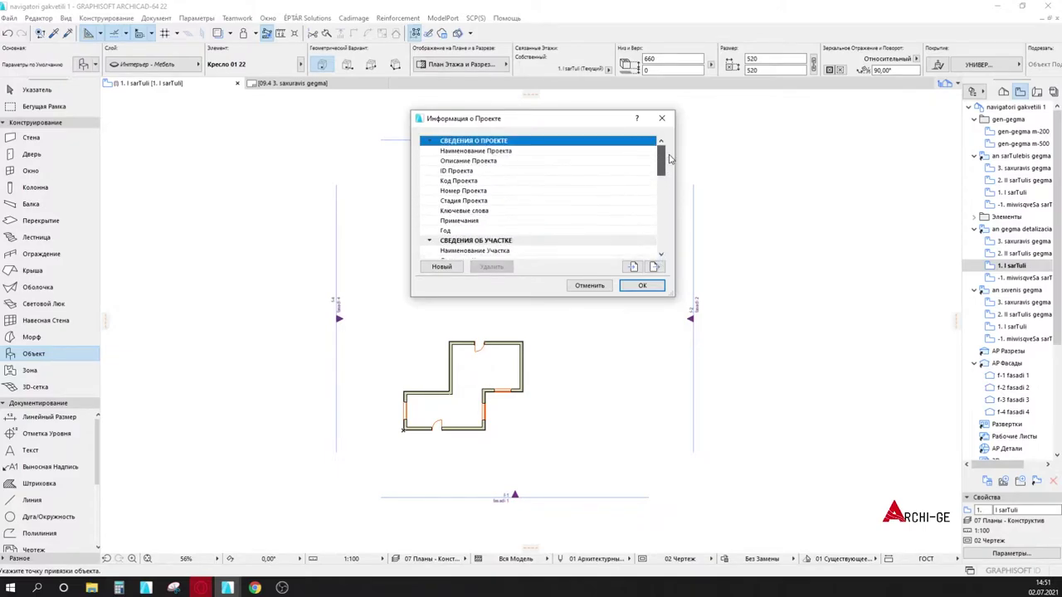
Step: Enter "individualuri sacxovrebeli saxli" in the expanded text editor for the project name
{"action": "left_click", "coordinate": [570, 152]}
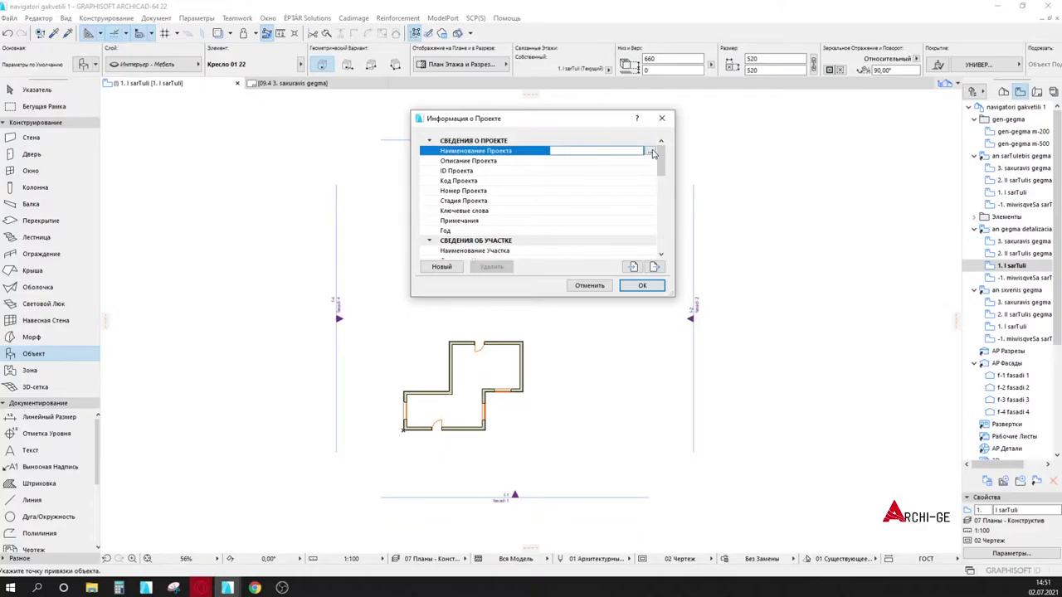
{"action": "left_click", "coordinate": [652, 152]}
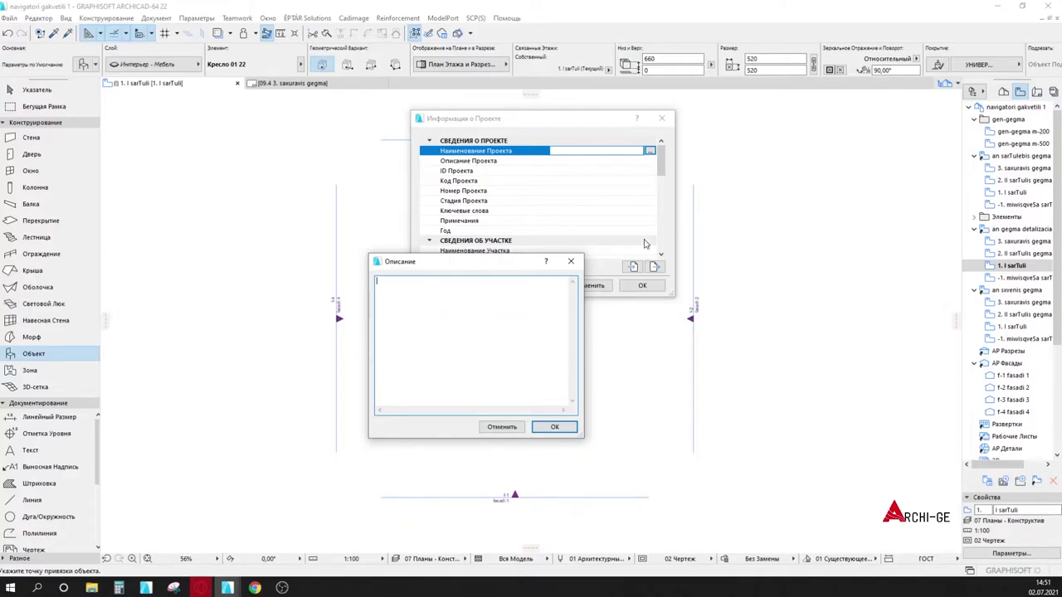
{"action": "left_click_drag", "start_coordinate": [493, 260], "coordinate": [594, 225]}
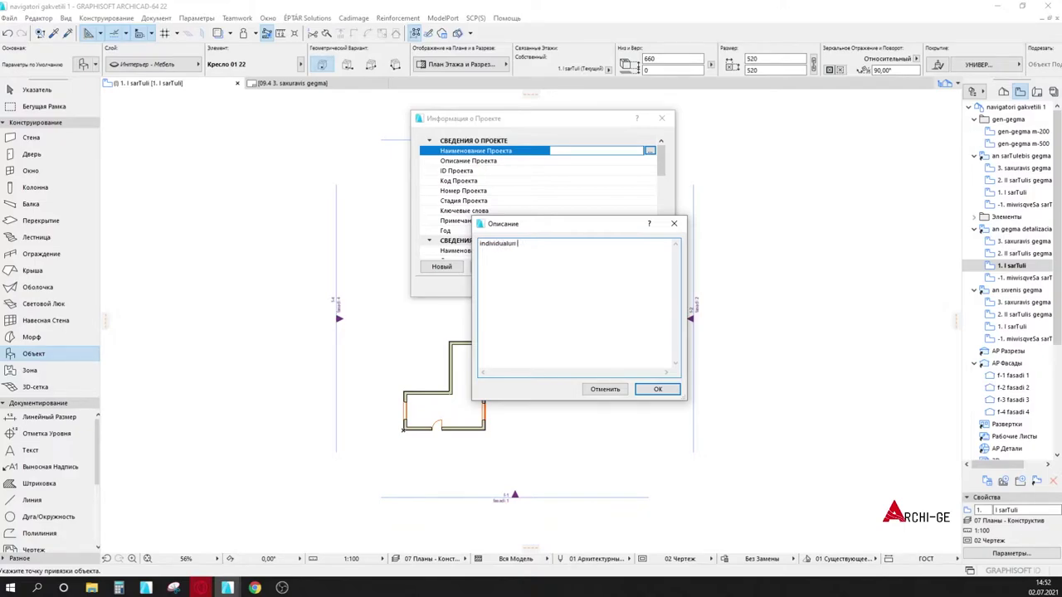
{"action": "type", "text": "cxovrebeli saxli"}
{"action": "left_click_drag", "start_coordinate": [569, 243], "coordinate": [481, 244]}
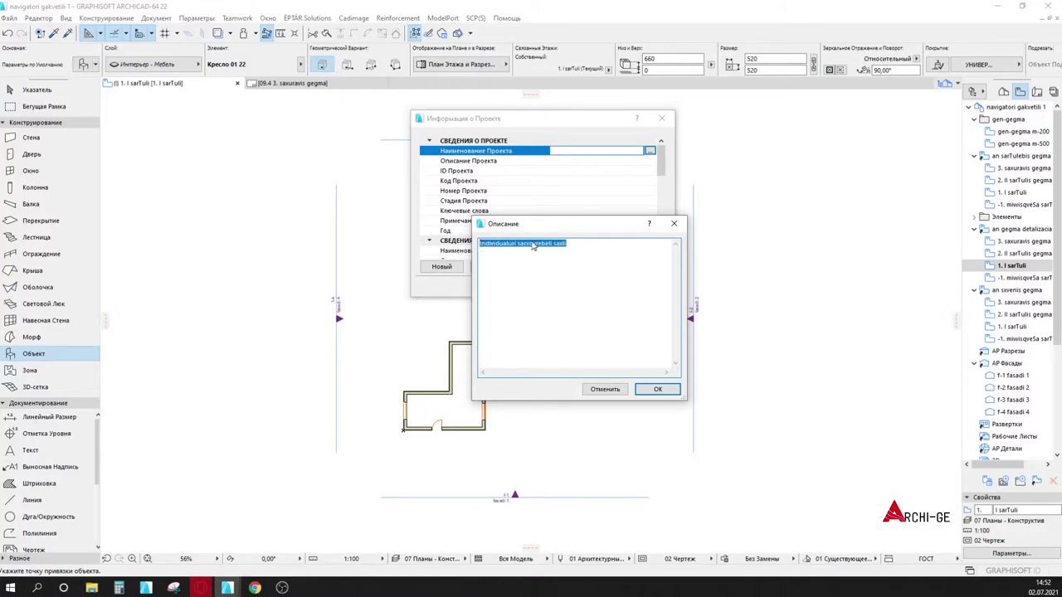
Step: Insert "erTbiniani" after "individualuri", put "sacxovrebeli saxli" on a second line, and save the project name
{"action": "left_click", "coordinate": [516, 244]}
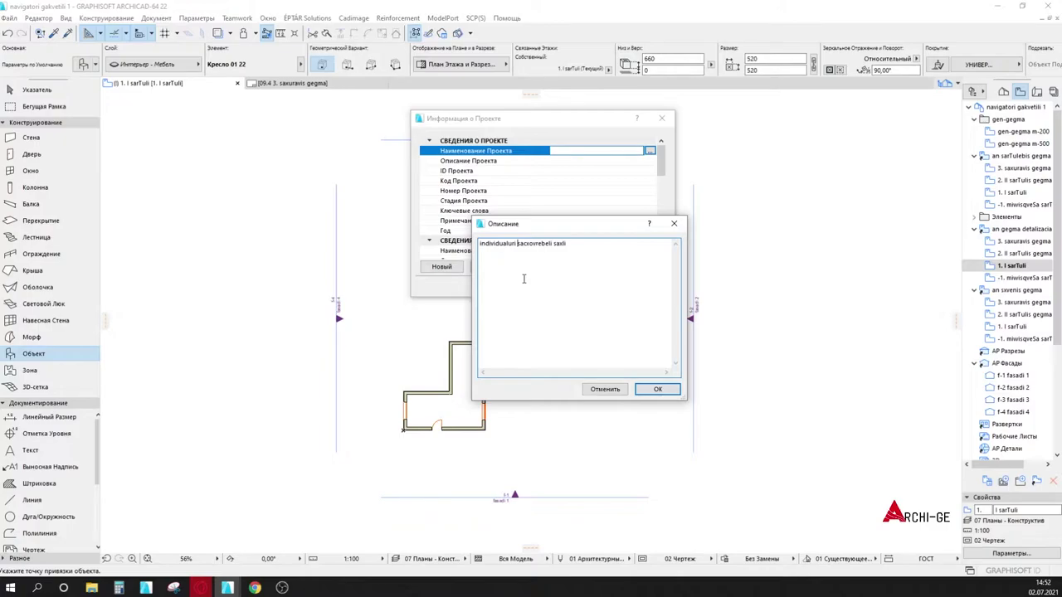
{"action": "type", "text": "erTbiniani"}
{"action": "left_click", "coordinate": [547, 243]}
{"action": "key", "text": "Return"}
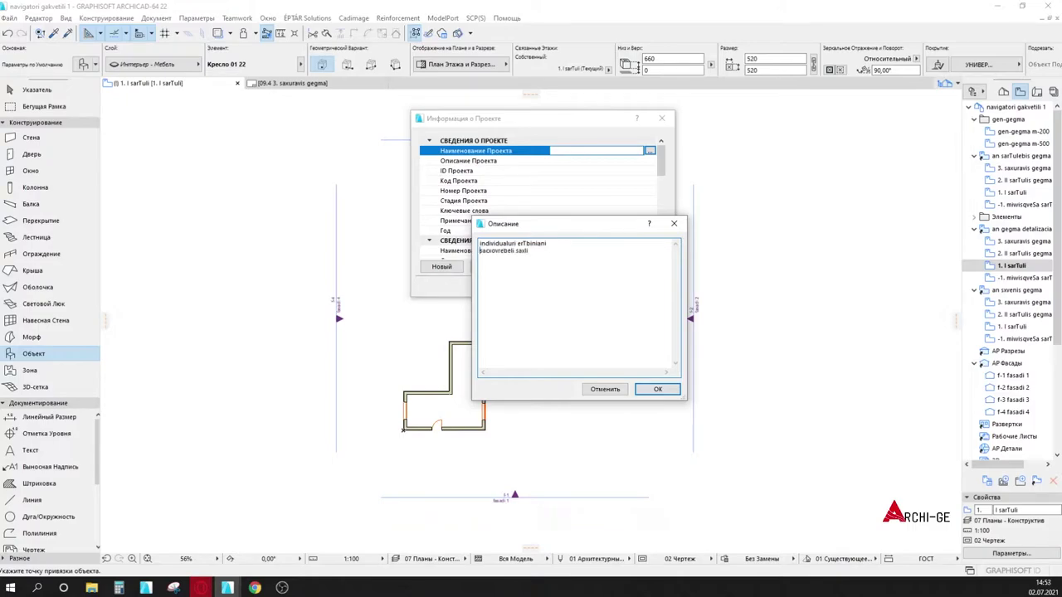
{"action": "left_click", "coordinate": [670, 396]}
{"action": "left_click", "coordinate": [668, 391]}
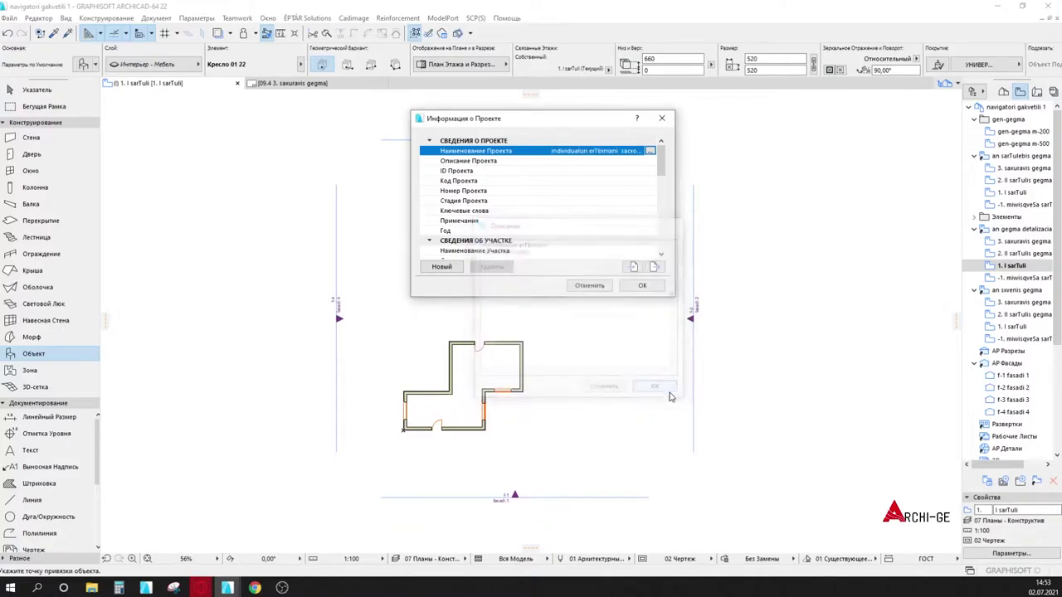
{"action": "left_click", "coordinate": [643, 287]}
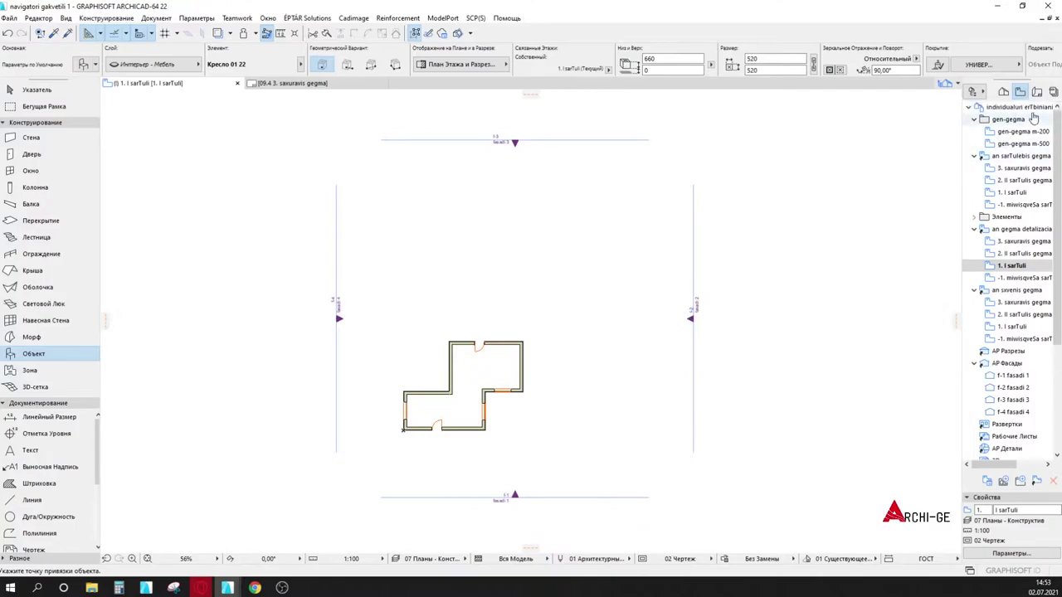
Step: Switch to the layout book and examine the text on the Tavfurceli and 01 tituli layouts
{"action": "left_click", "coordinate": [1037, 93]}
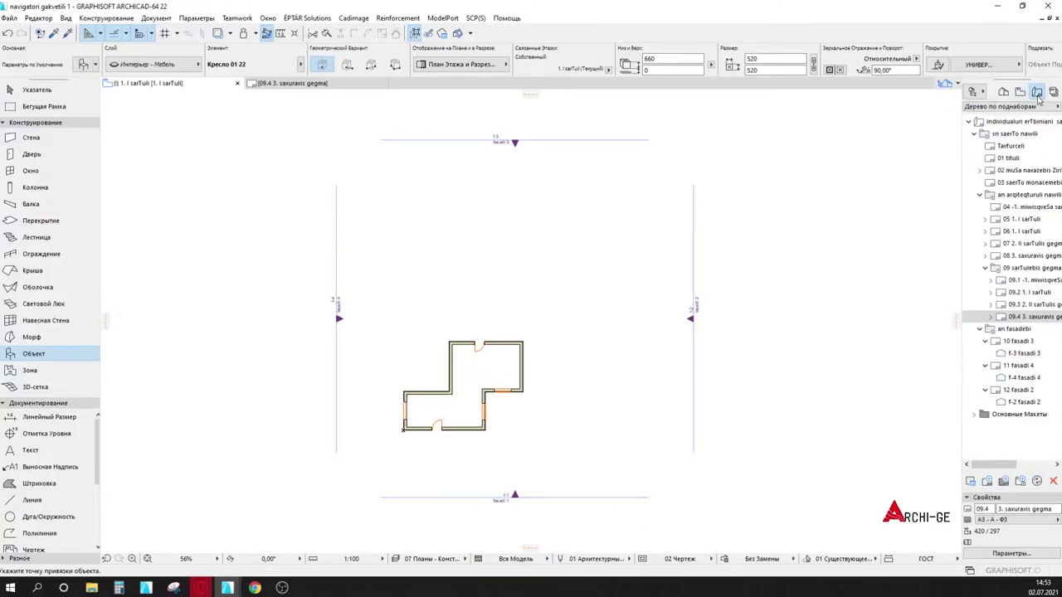
{"action": "double_click", "coordinate": [995, 146]}
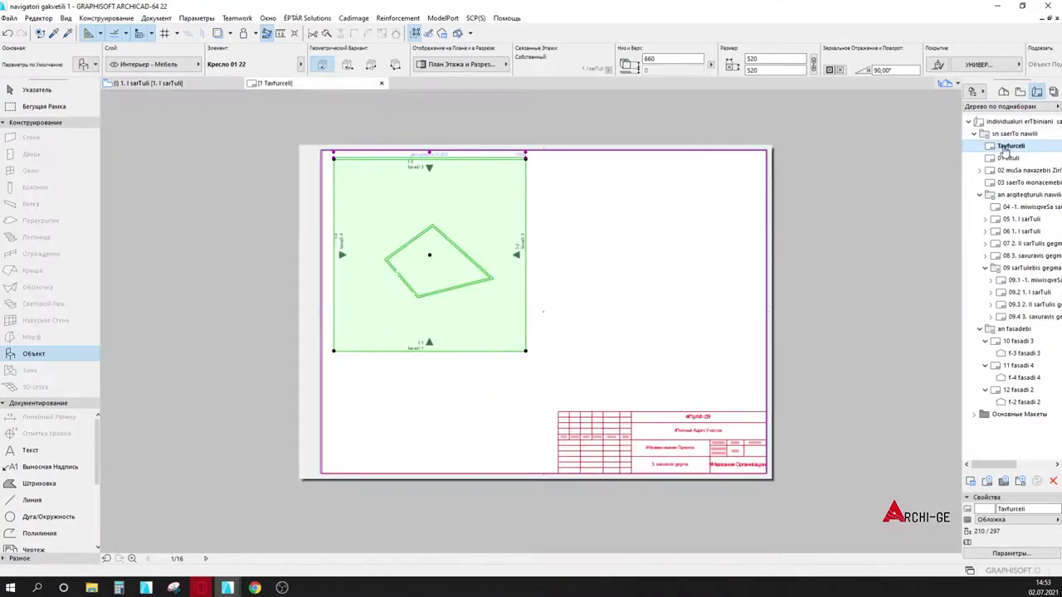
{"action": "scroll", "coordinate": [387, 377], "scroll_direction": "up", "scroll_amount": 3}
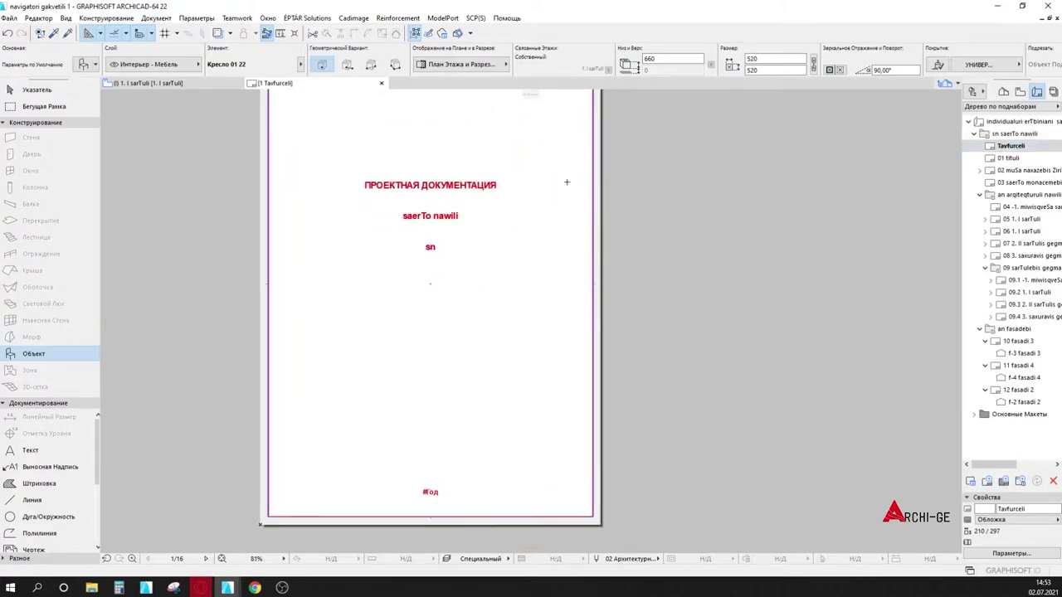
{"action": "scroll", "coordinate": [333, 227], "scroll_direction": "down", "scroll_amount": 3}
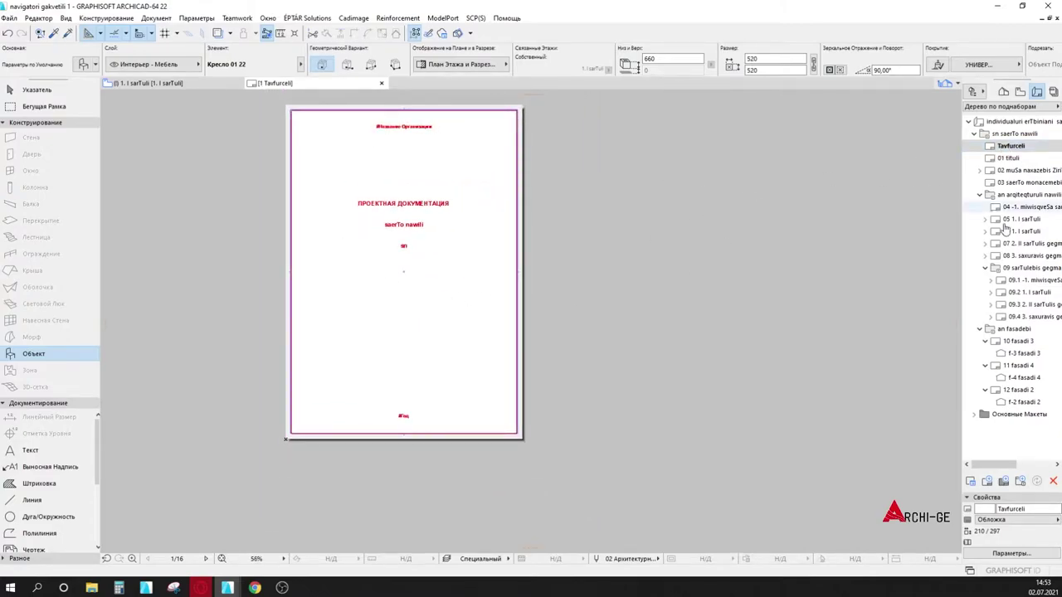
{"action": "double_click", "coordinate": [1010, 158]}
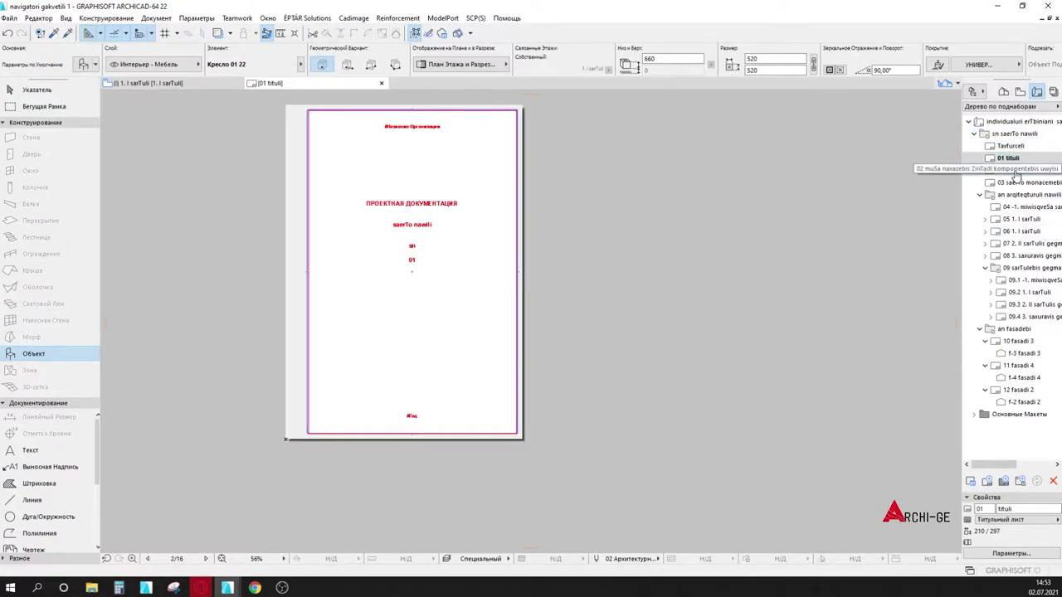
Step: Open layout 02 with the drawing list and check which master layouts can be assigned to it
{"action": "double_click", "coordinate": [1015, 172]}
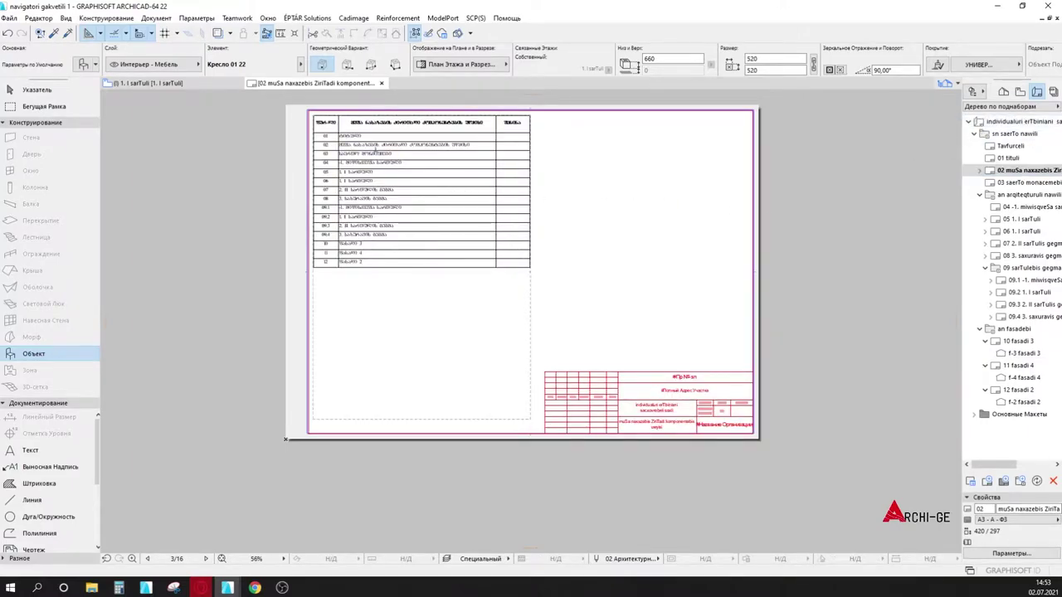
{"action": "left_click", "coordinate": [390, 150]}
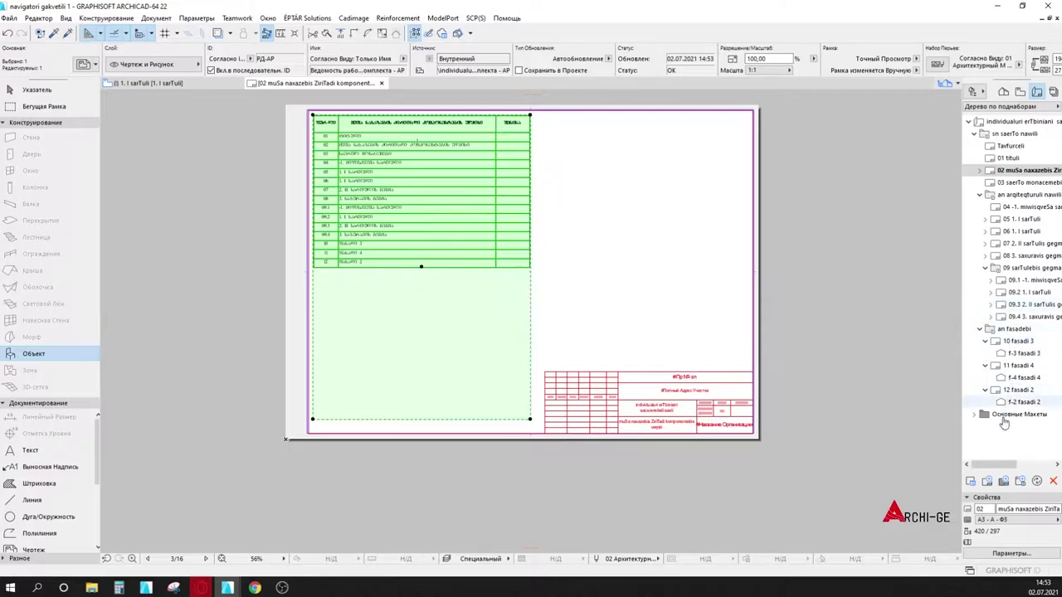
{"action": "left_click", "coordinate": [1010, 521]}
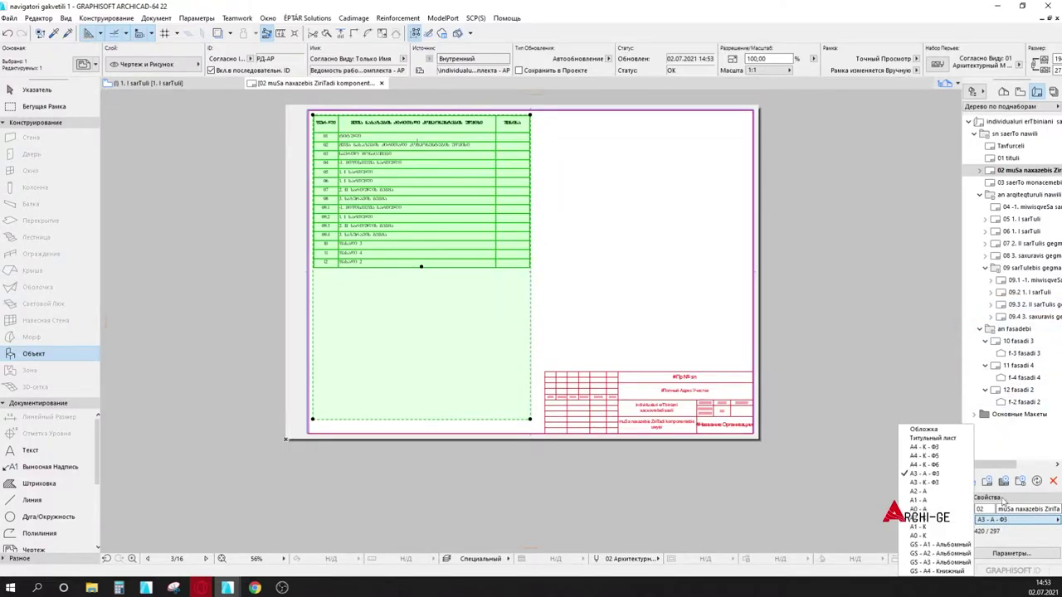
{"action": "left_click", "coordinate": [862, 260]}
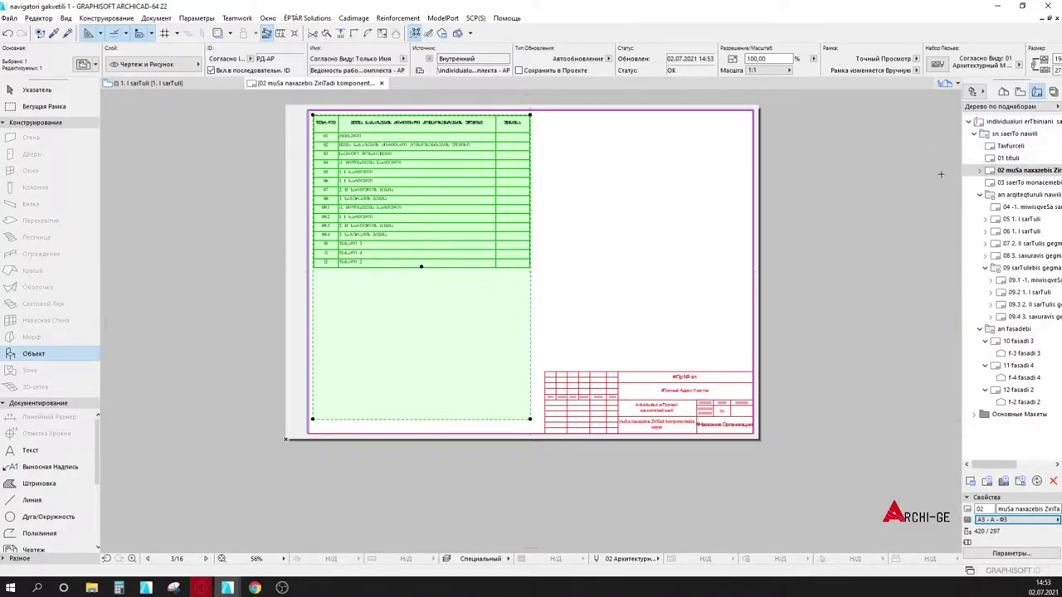
Step: Compare the text fields on the Tavfurceli, 01 tituli and 02 drawing list layouts
{"action": "double_click", "coordinate": [1023, 147]}
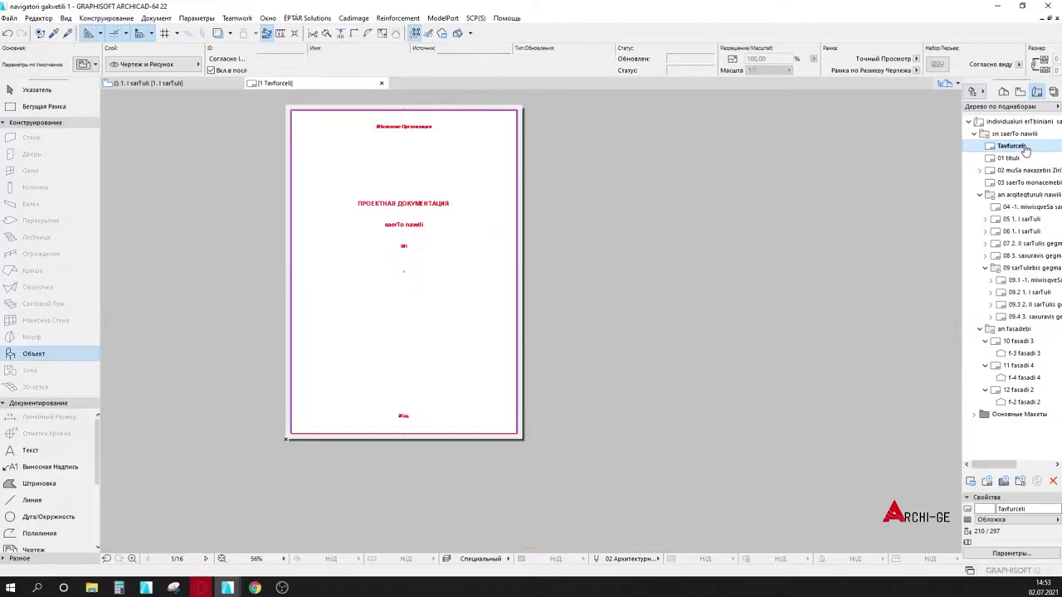
{"action": "left_click", "coordinate": [476, 179]}
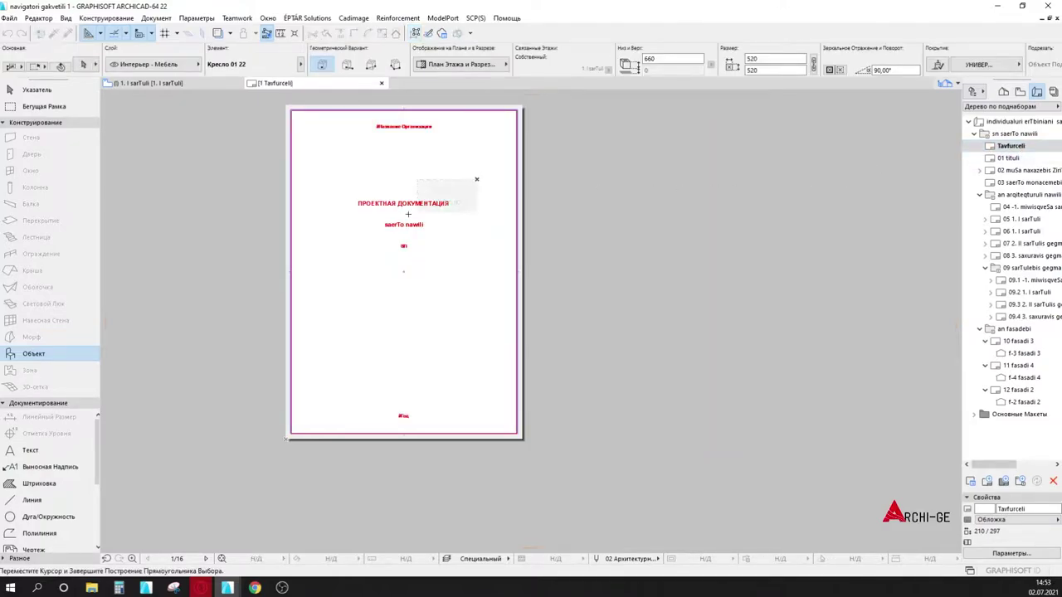
{"action": "left_click", "coordinate": [316, 258]}
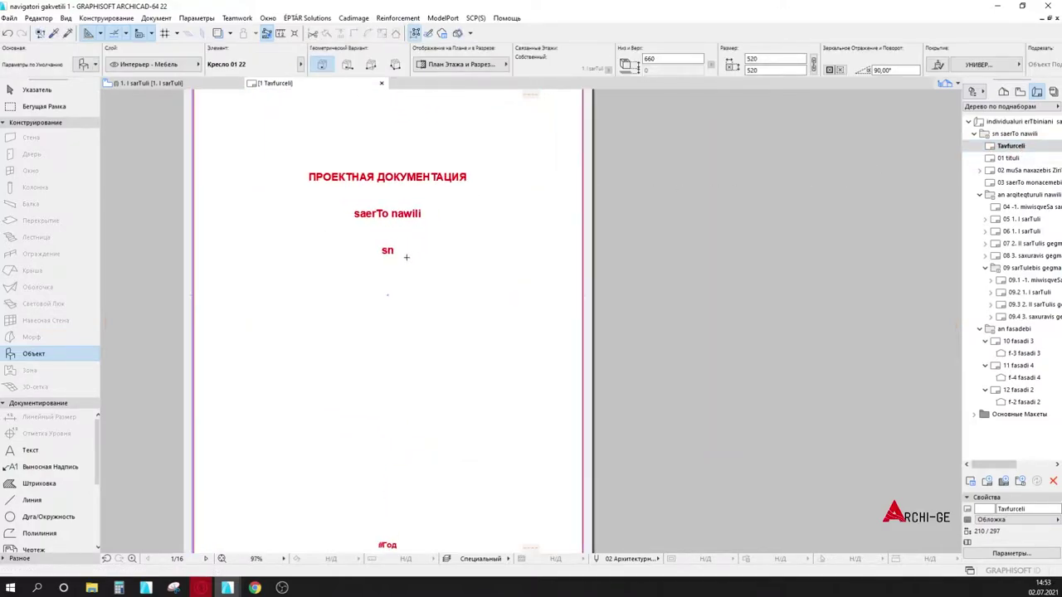
{"action": "scroll", "coordinate": [407, 257], "scroll_direction": "down", "scroll_amount": 3}
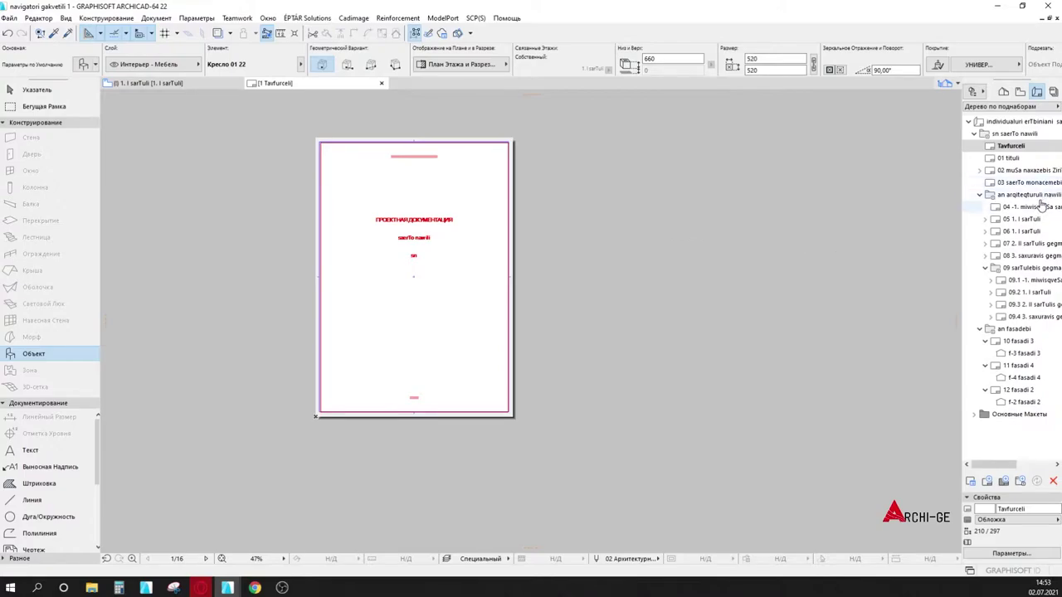
{"action": "double_click", "coordinate": [1022, 161]}
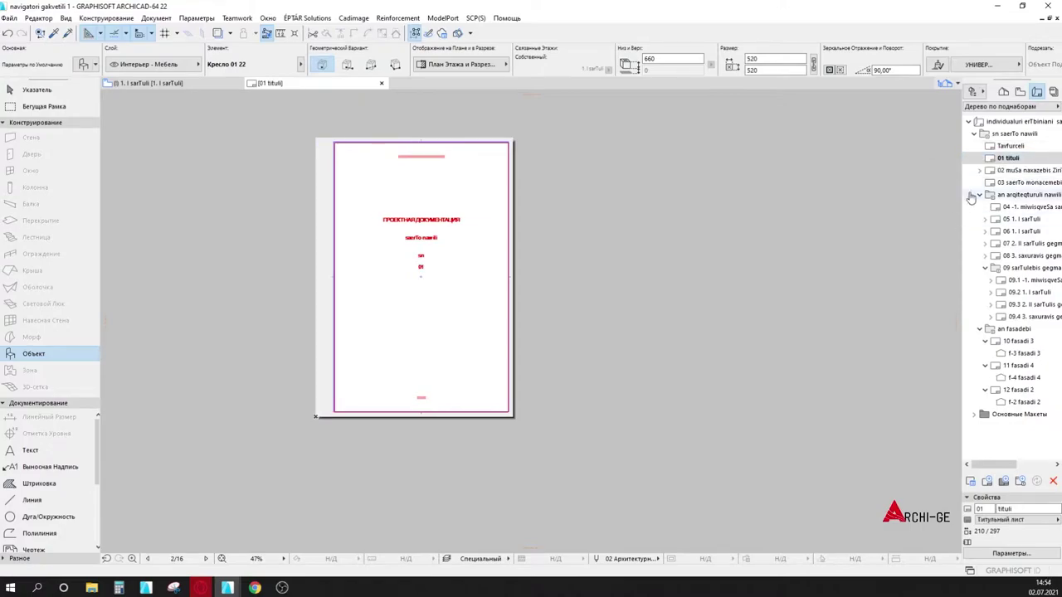
{"action": "double_click", "coordinate": [1040, 173]}
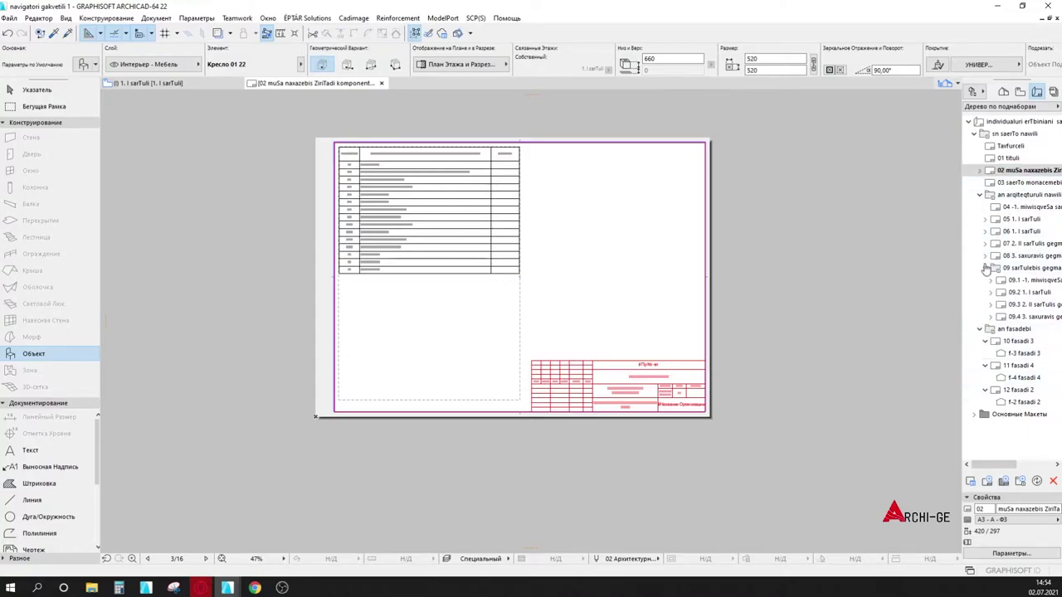
Step: Collapse the saerTo nawili subset, expand the master layouts and open the Обложка master layout
{"action": "left_click", "coordinate": [975, 134]}
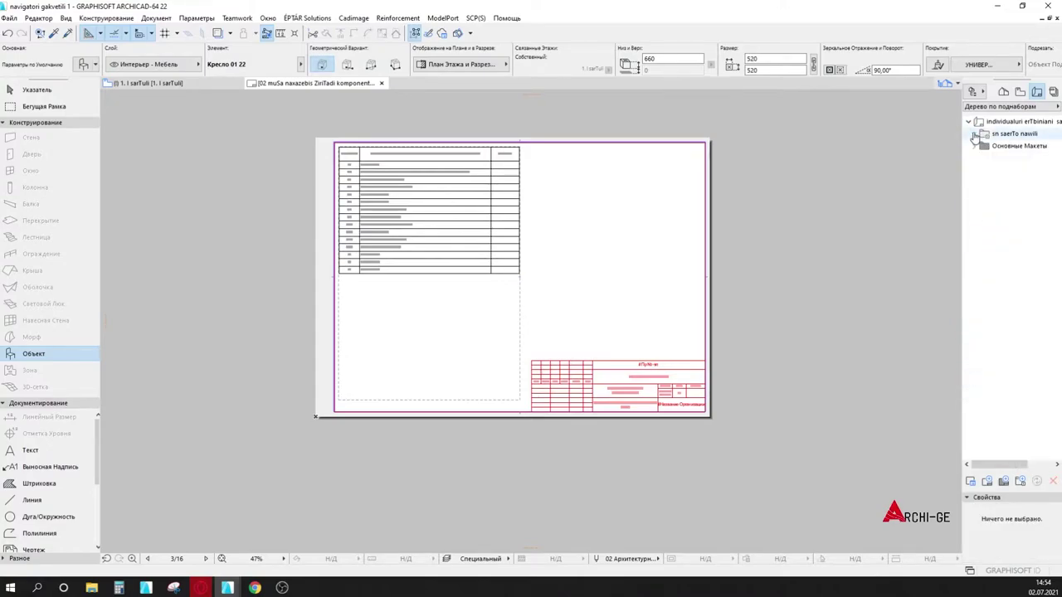
{"action": "left_click", "coordinate": [974, 146]}
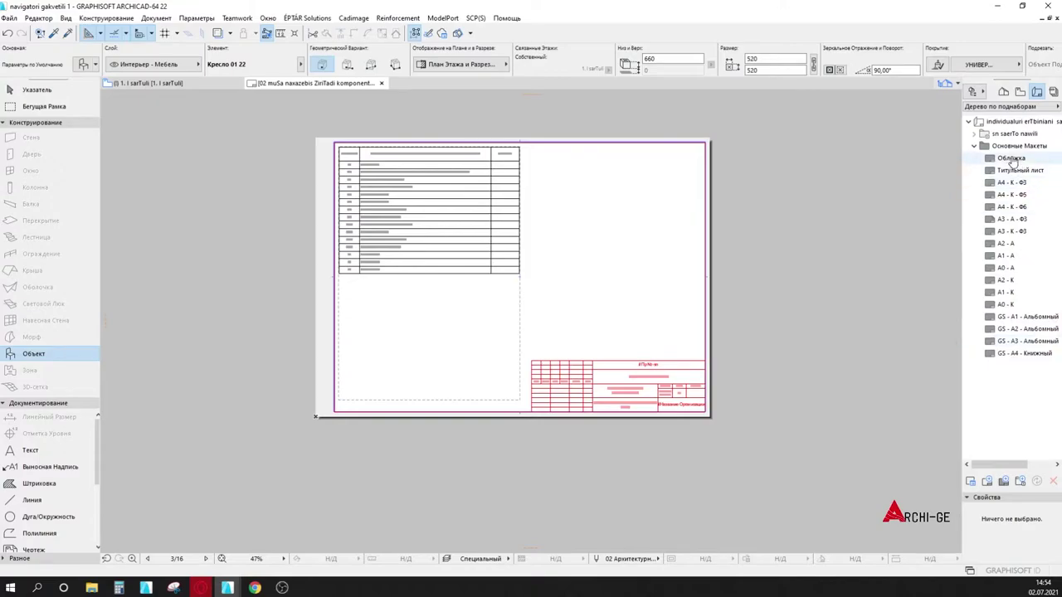
{"action": "double_click", "coordinate": [1011, 159]}
{"action": "scroll", "coordinate": [610, 175], "scroll_direction": "up", "scroll_amount": 2}
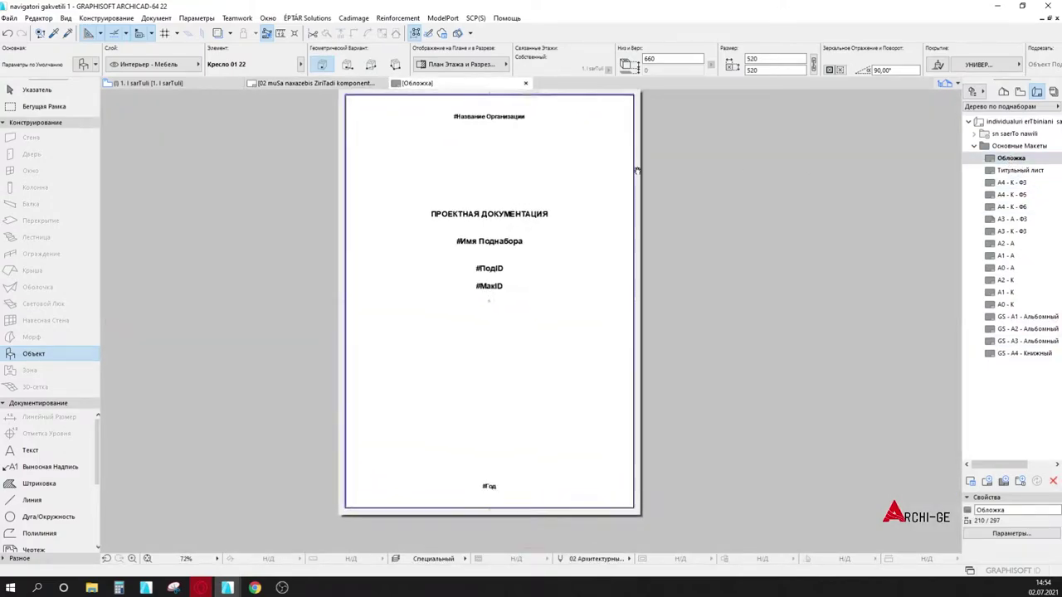
{"action": "scroll", "coordinate": [615, 171], "scroll_direction": "down", "scroll_amount": 2}
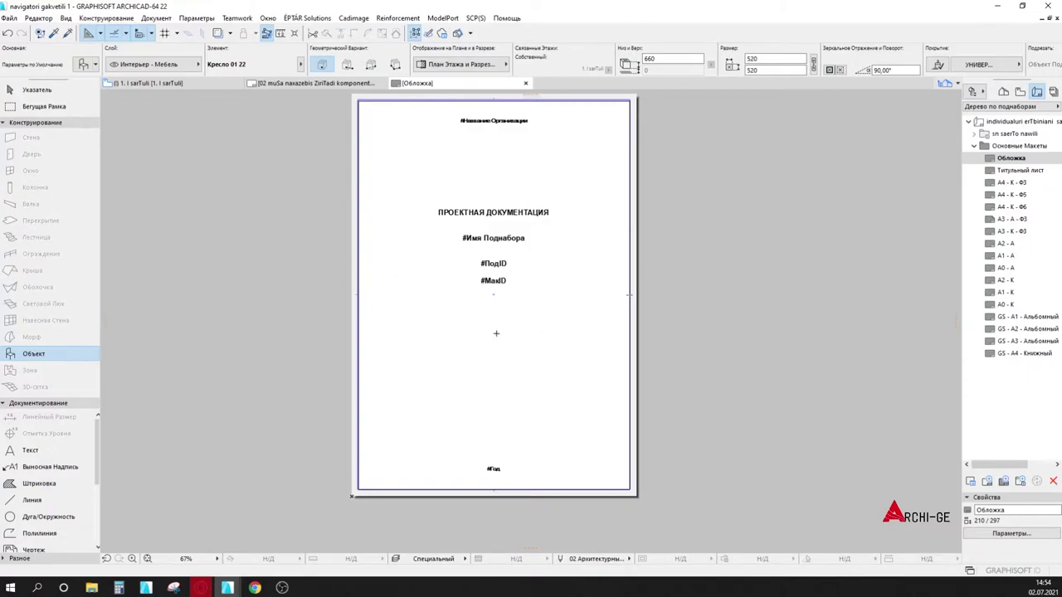
{"action": "scroll", "coordinate": [573, 324], "scroll_direction": "down", "scroll_amount": 1}
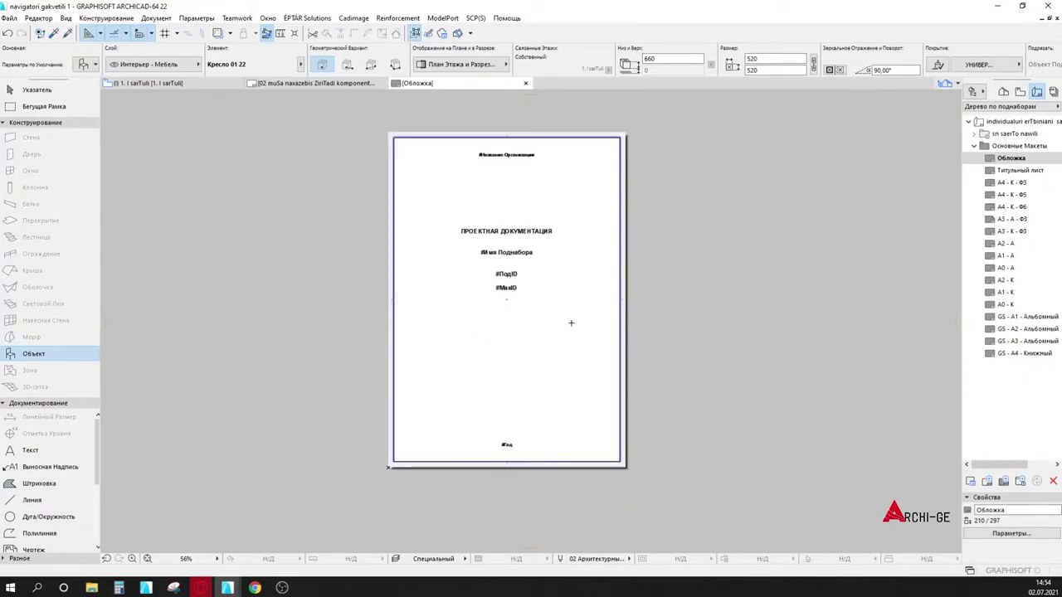
{"action": "scroll", "coordinate": [571, 322], "scroll_direction": "up", "scroll_amount": 1}
{"action": "middle_click_drag", "start_coordinate": [570, 322], "coordinate": [632, 325]}
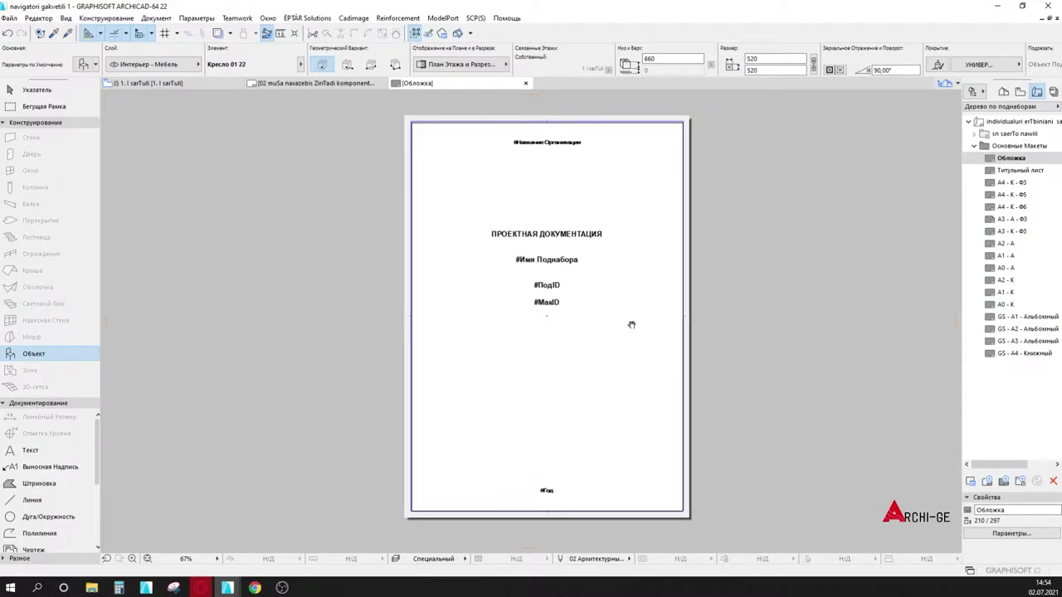
{"action": "scroll", "coordinate": [632, 325], "scroll_direction": "up", "scroll_amount": 1}
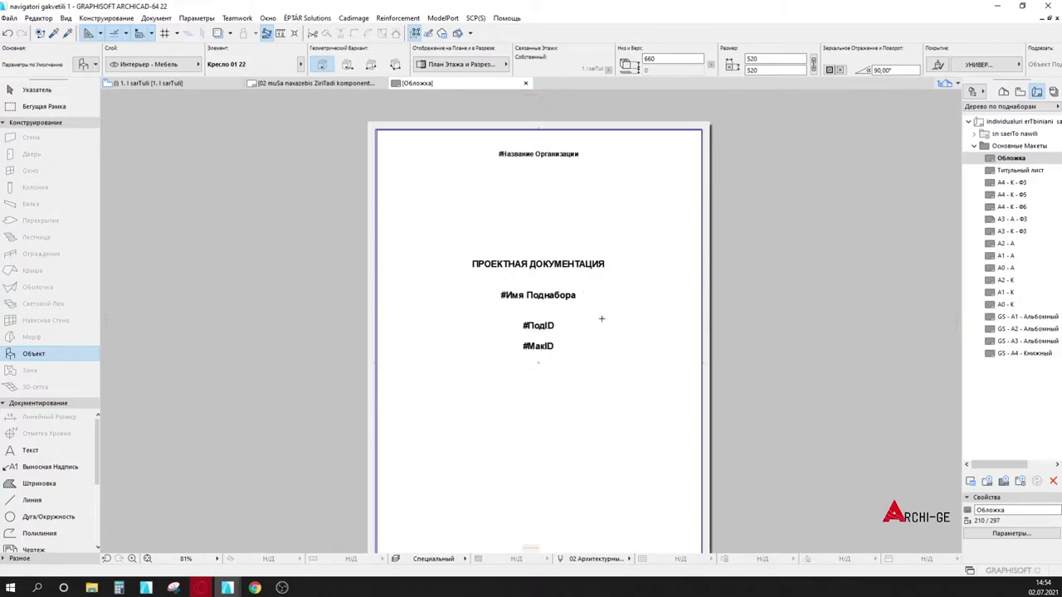
Step: Replace the ПРОЕКТНАЯ ДОКУМЕНТАЦИЯ heading on the Обложка master layout with the Наименование Проекта autotext from Сведения о Проекте
{"action": "key", "text": "m"}
{"action": "left_click", "coordinate": [620, 238]}
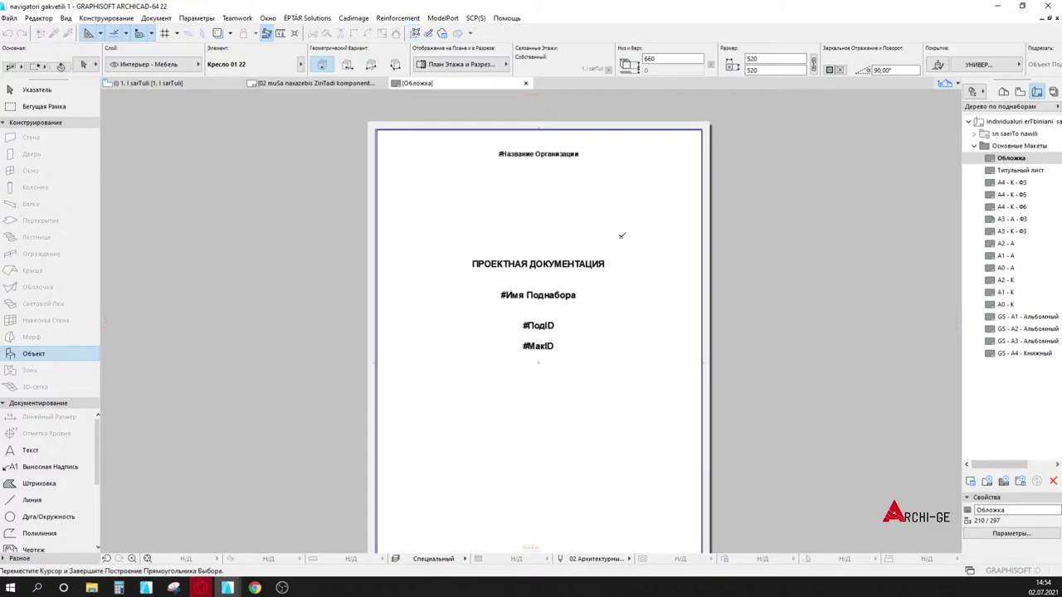
{"action": "left_click", "coordinate": [427, 279]}
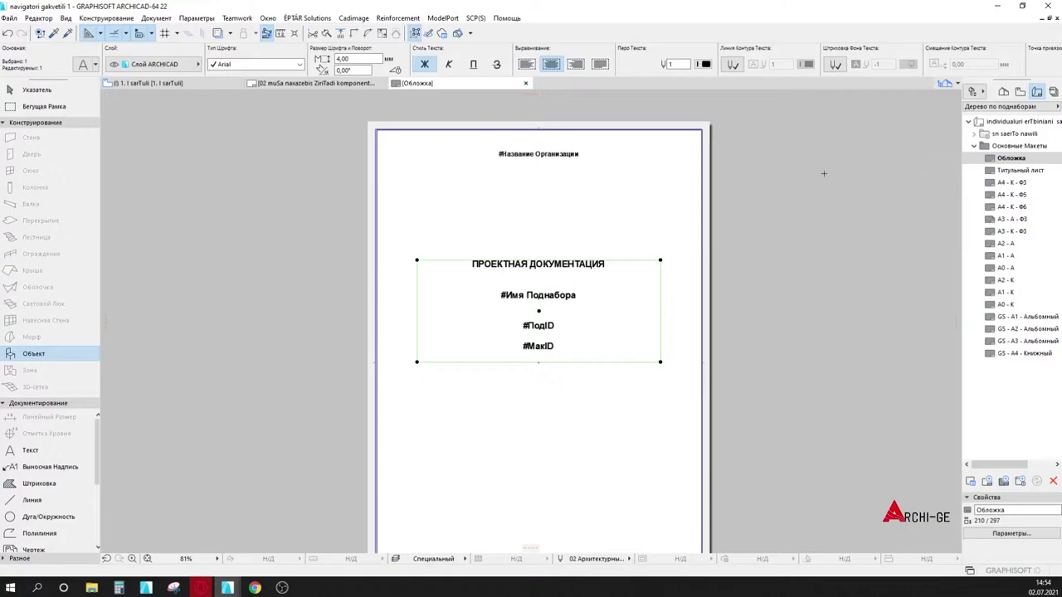
{"action": "left_click", "coordinate": [10, 123]}
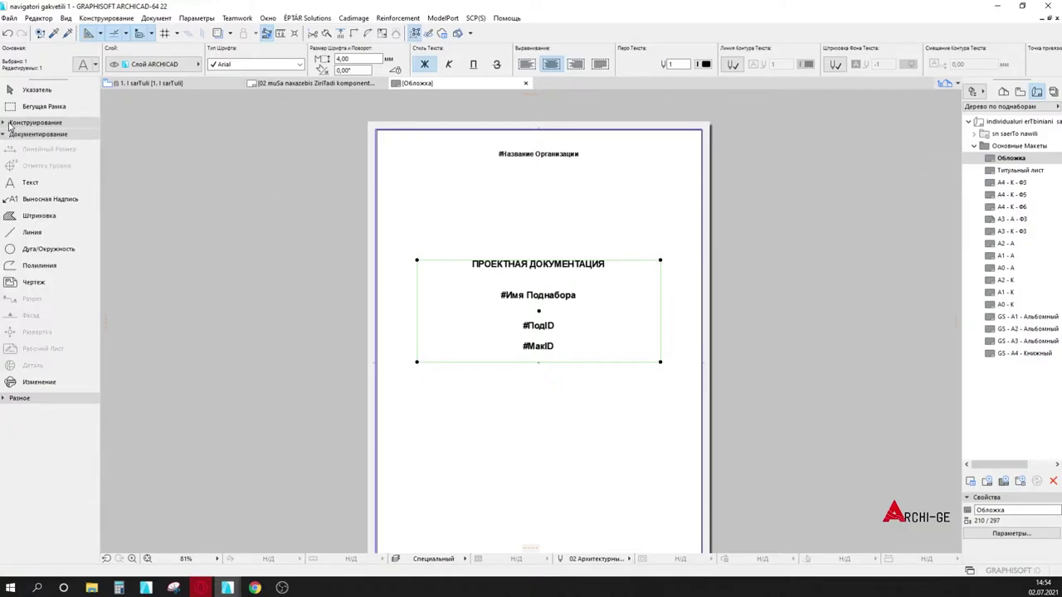
{"action": "left_click", "coordinate": [6, 184]}
{"action": "left_click", "coordinate": [590, 272]}
{"action": "left_click_drag", "start_coordinate": [606, 265], "coordinate": [470, 268]}
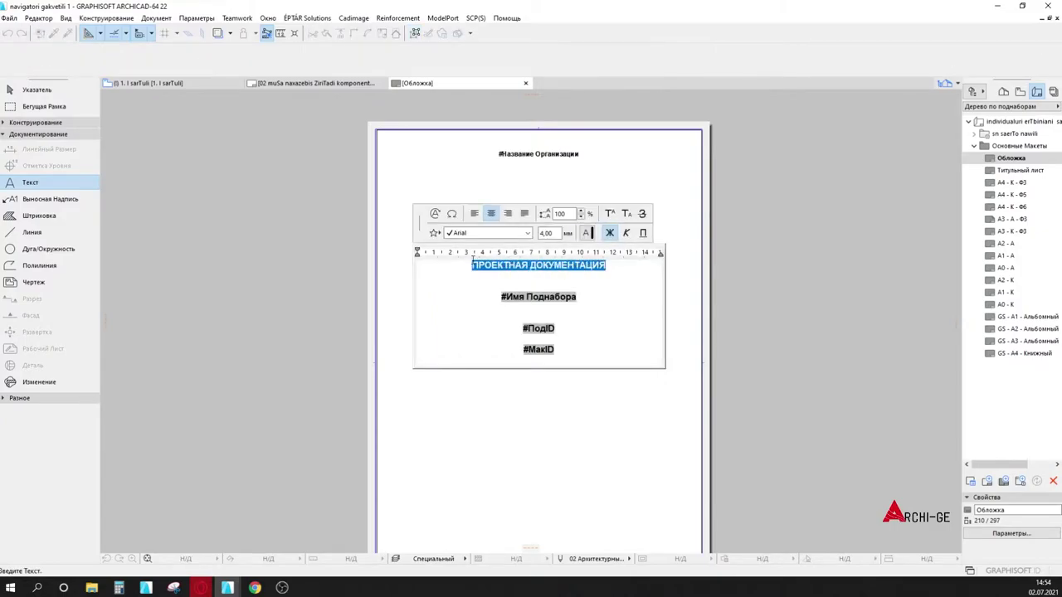
{"action": "right_click", "coordinate": [545, 269]}
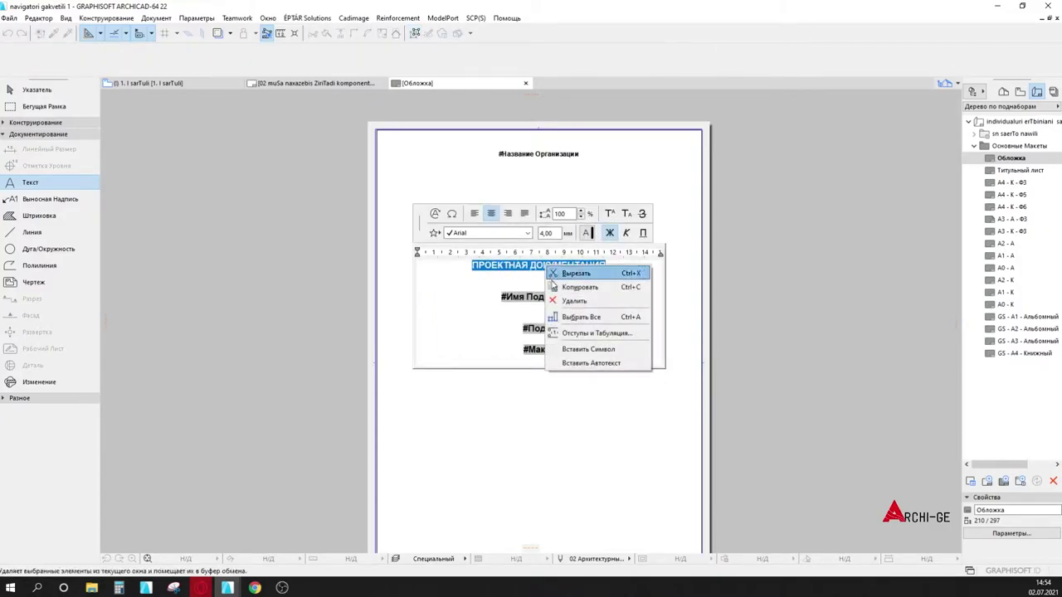
{"action": "left_click", "coordinate": [585, 363]}
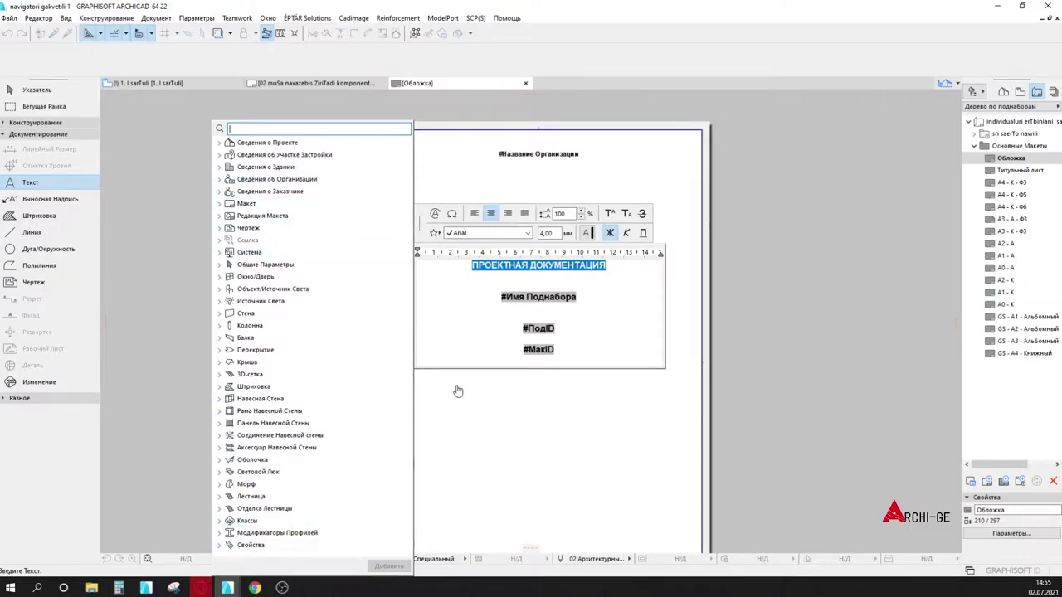
{"action": "left_click", "coordinate": [219, 142]}
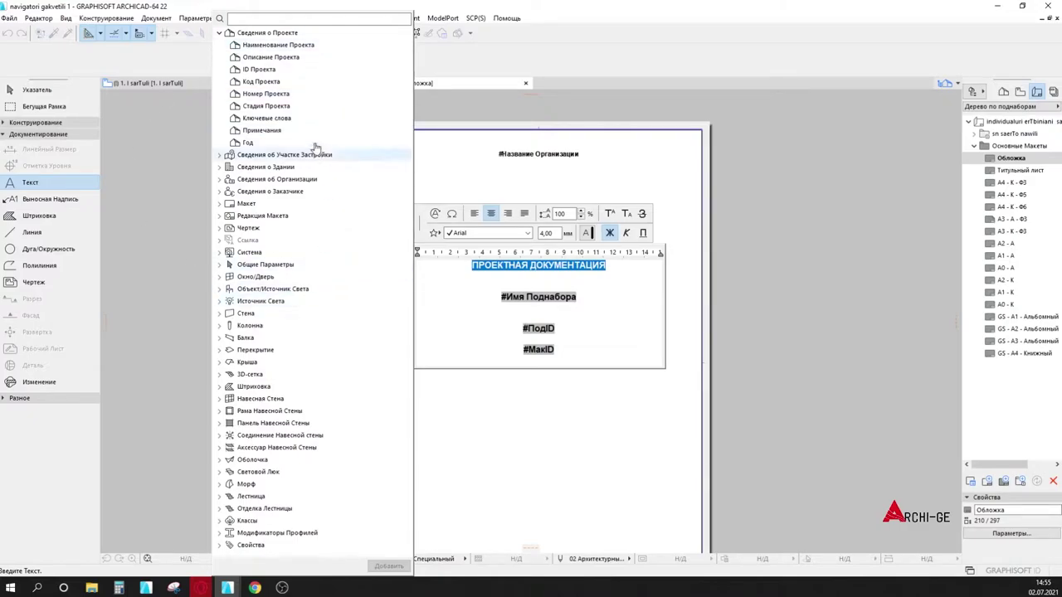
{"action": "double_click", "coordinate": [316, 48]}
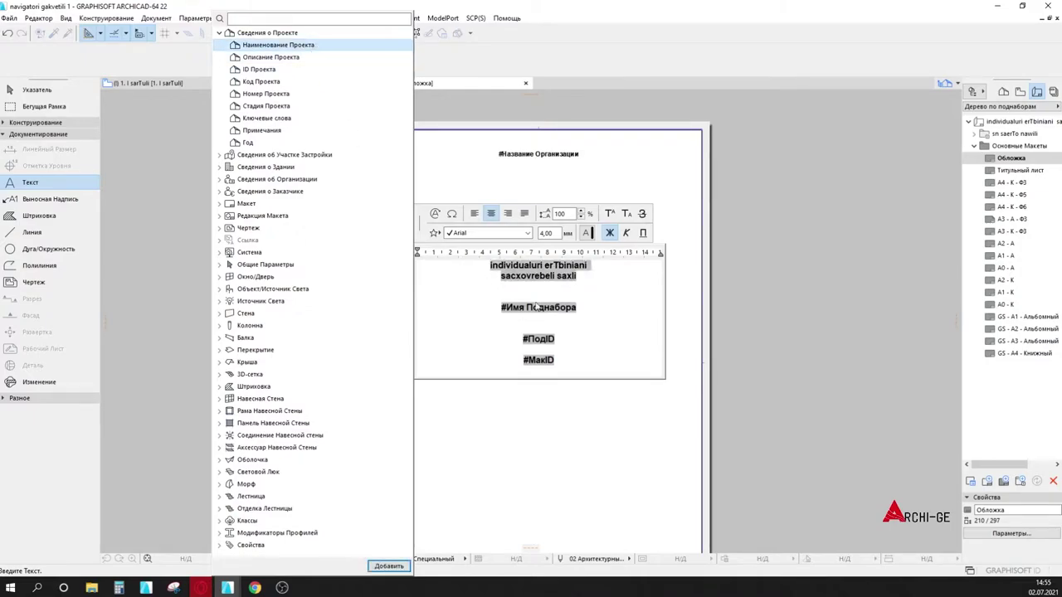
{"action": "left_click", "coordinate": [600, 302]}
Step: Set the project name autotext in AcadNusx with bold turned off and finish editing the text block
{"action": "left_click", "coordinate": [565, 275]}
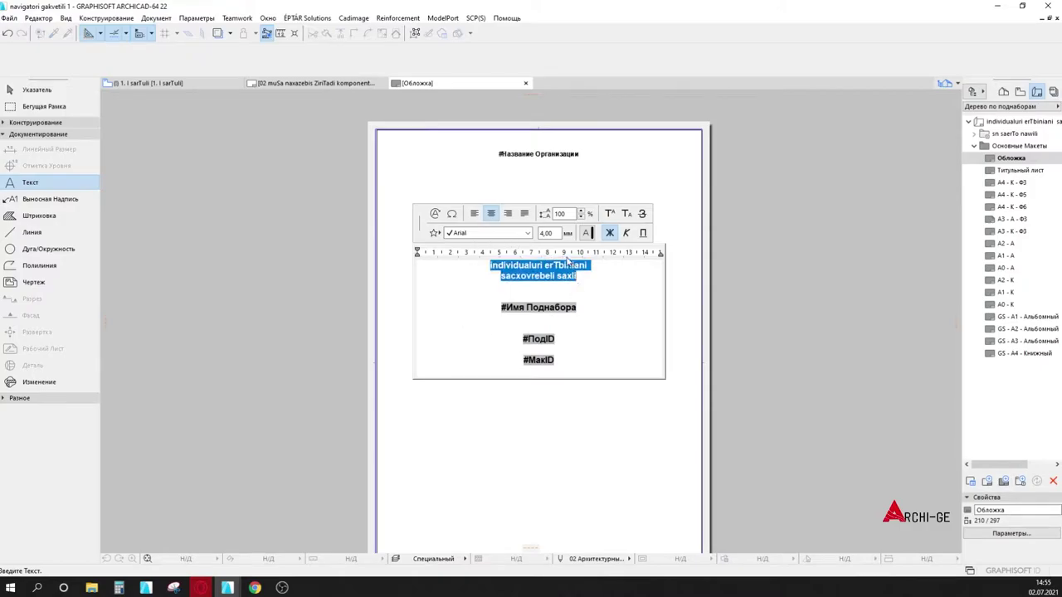
{"action": "left_click", "coordinate": [529, 233]}
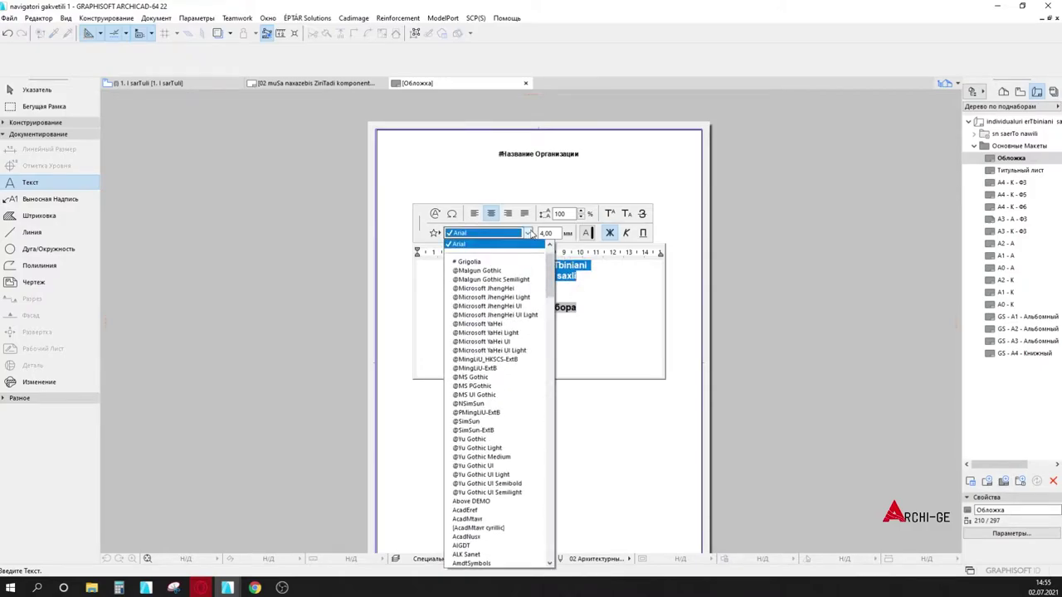
{"action": "scroll", "coordinate": [547, 283], "scroll_direction": "up", "scroll_amount": 2}
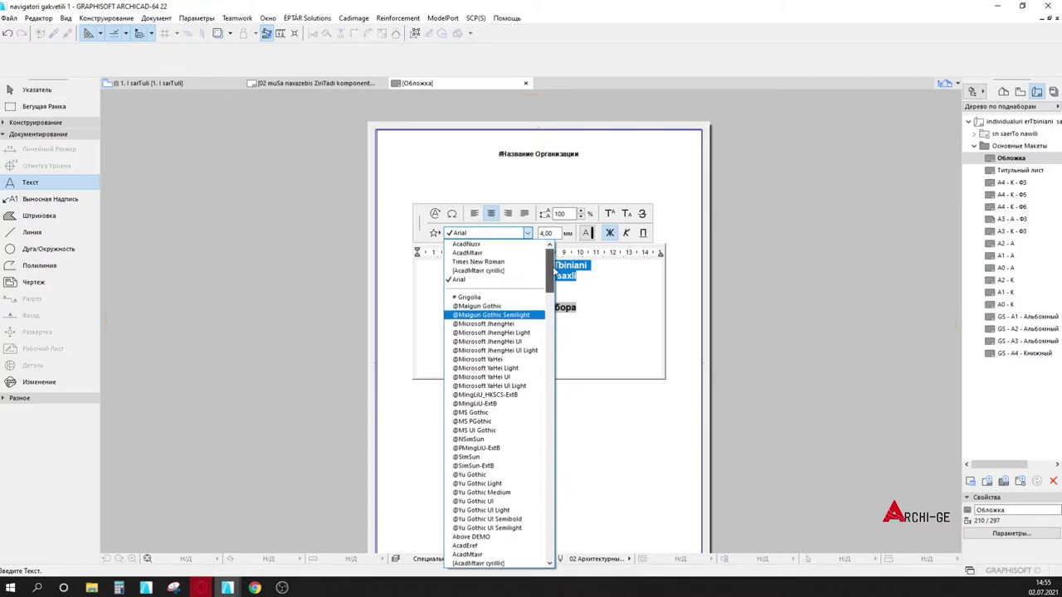
{"action": "left_click", "coordinate": [510, 245]}
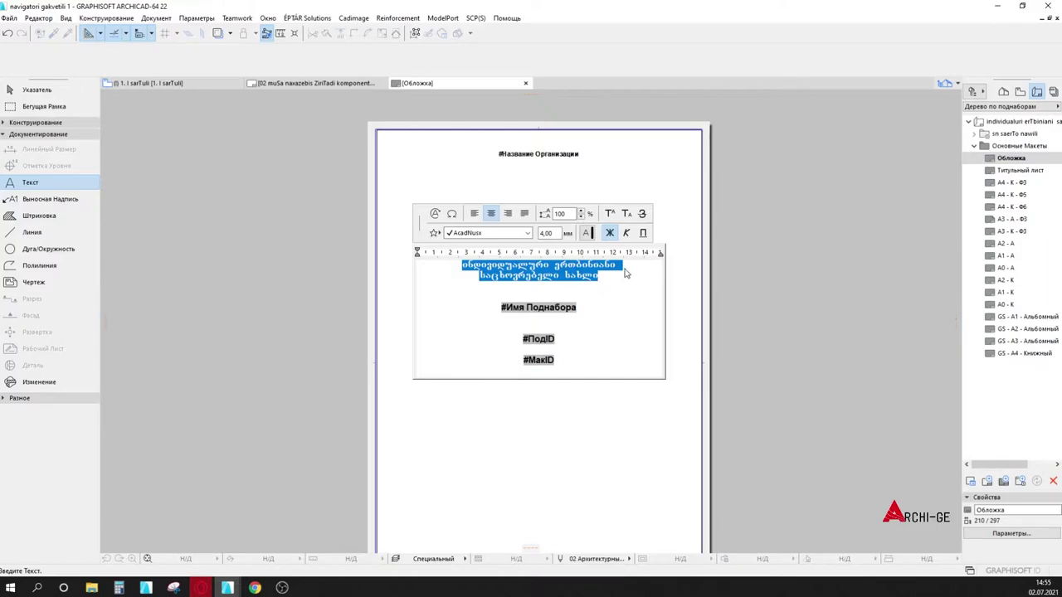
{"action": "left_click", "coordinate": [610, 233]}
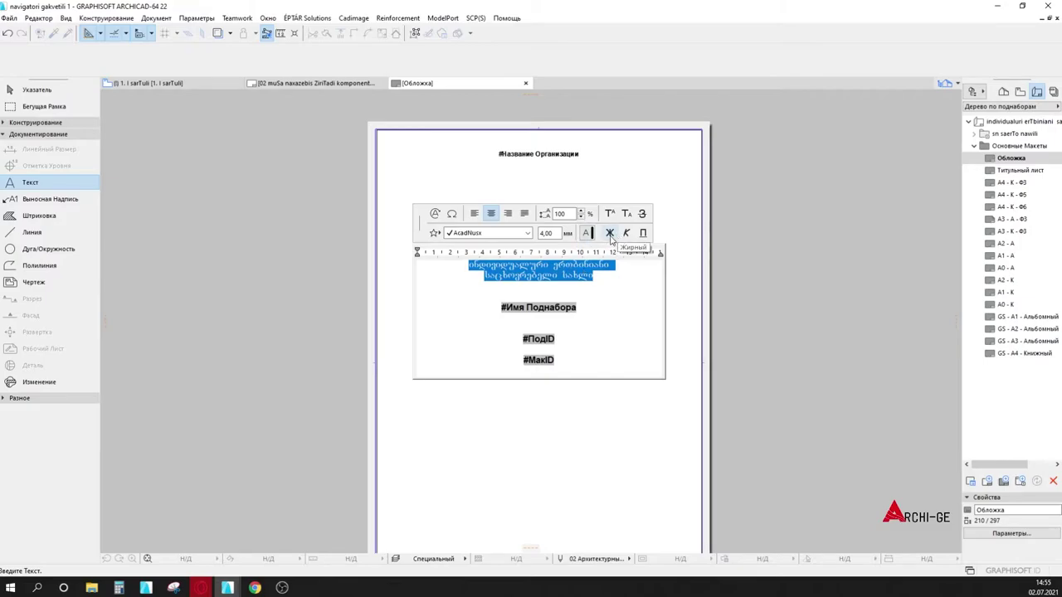
{"action": "left_click", "coordinate": [728, 300]}
Step: Review the reformatted text on the master layout, expand the saerTo nawili subset and examine the Tavfurceli layout
{"action": "scroll", "coordinate": [498, 305], "scroll_direction": "up", "scroll_amount": 3}
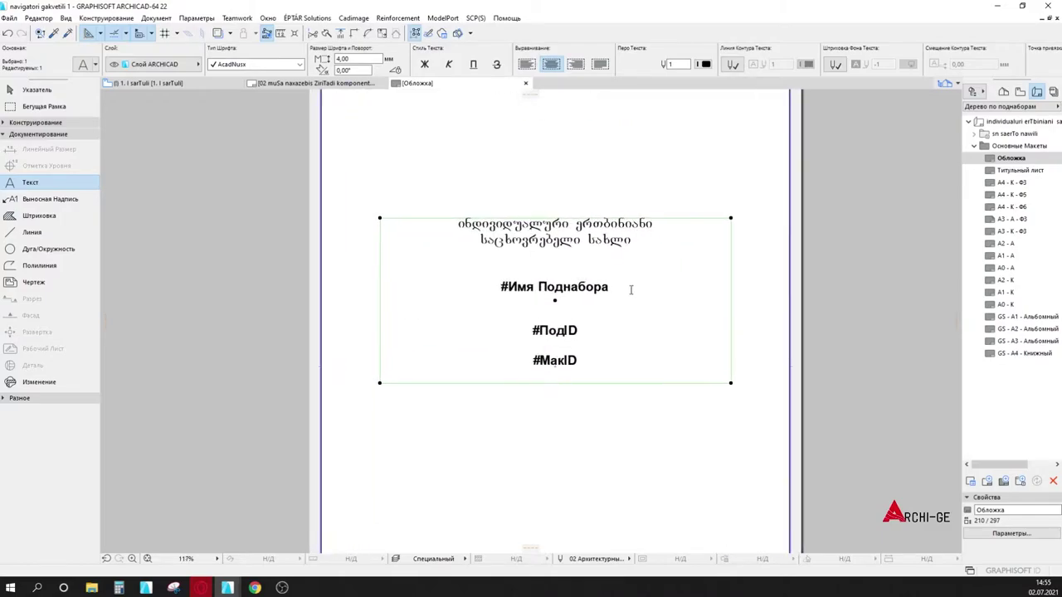
{"action": "scroll", "coordinate": [502, 284], "scroll_direction": "down", "scroll_amount": 3}
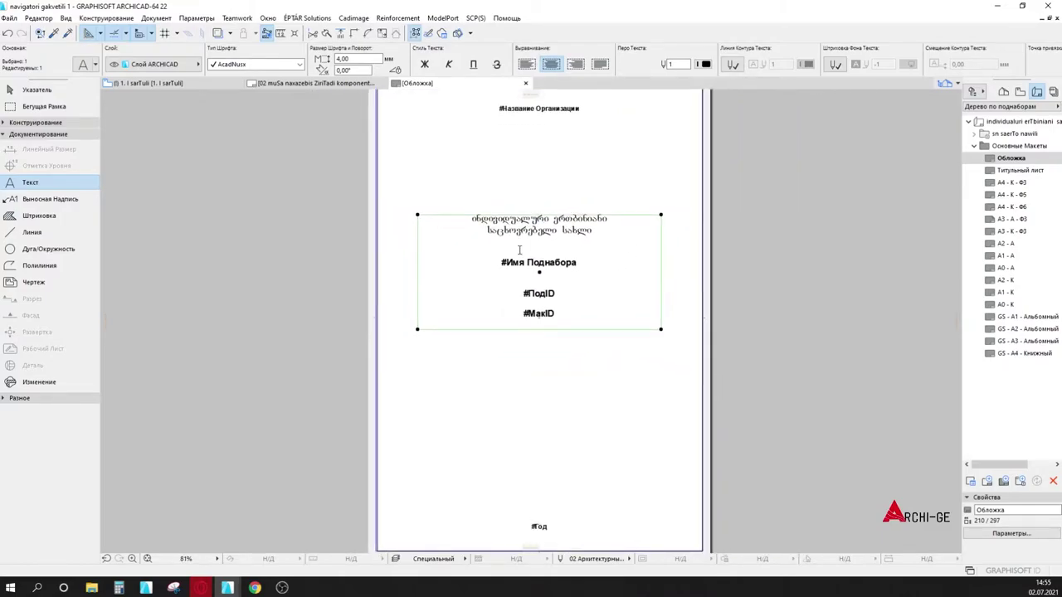
{"action": "scroll", "coordinate": [520, 249], "scroll_direction": "down", "scroll_amount": 2}
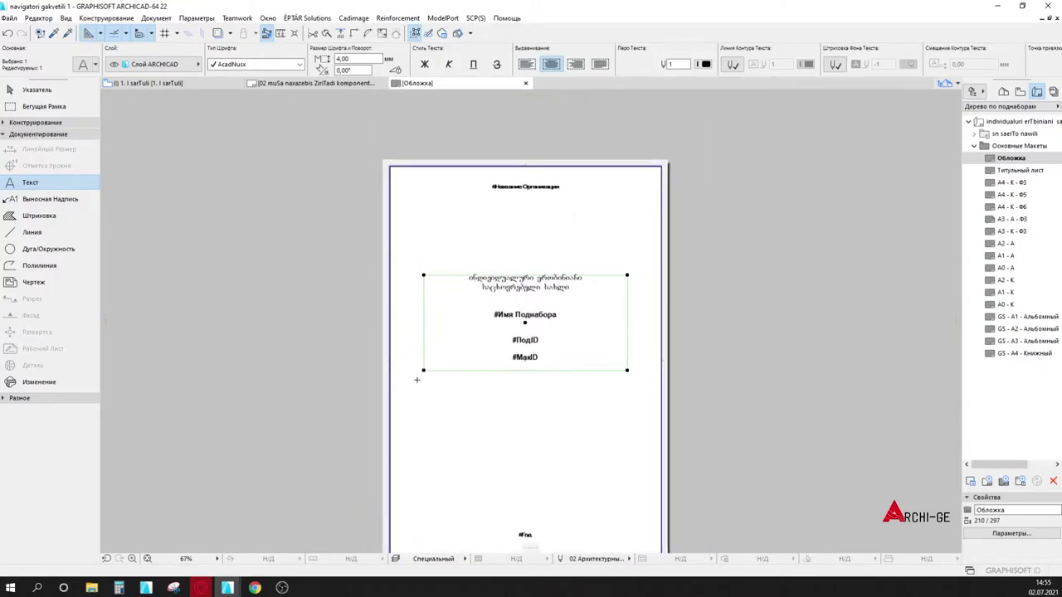
{"action": "middle_click_drag", "start_coordinate": [520, 447], "coordinate": [485, 413]}
{"action": "left_click", "coordinate": [974, 133]}
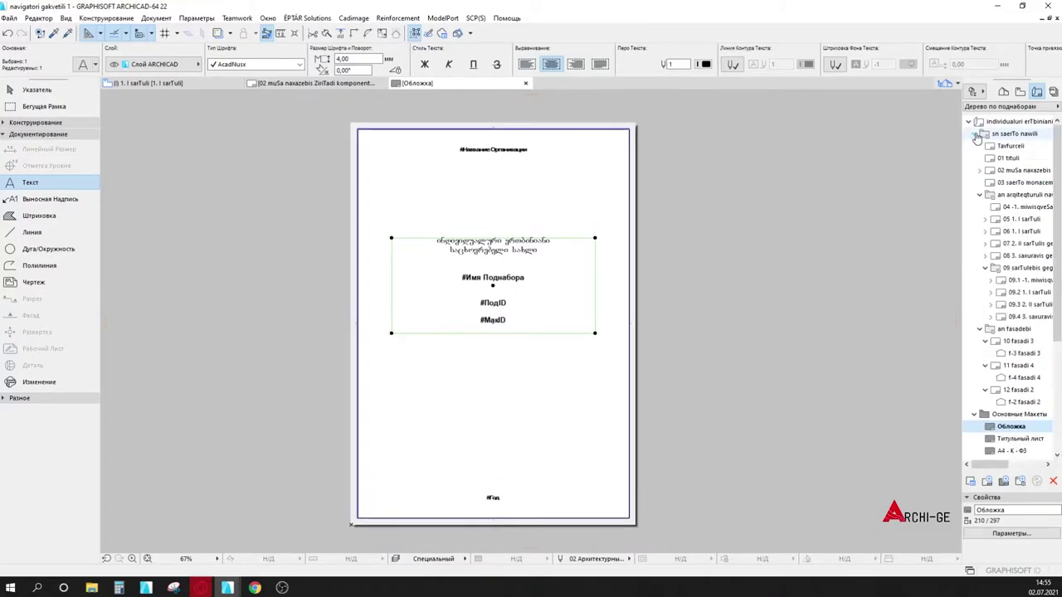
{"action": "left_click", "coordinate": [1002, 147]}
{"action": "double_click", "coordinate": [1003, 147]}
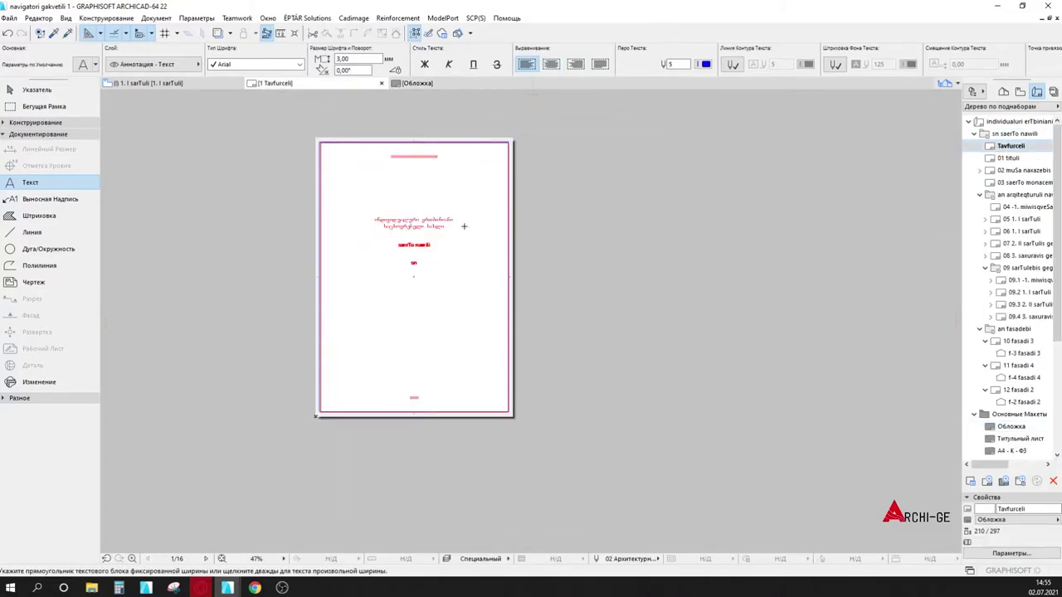
{"action": "scroll", "coordinate": [386, 265], "scroll_direction": "up", "scroll_amount": 3}
{"action": "middle_click_drag", "start_coordinate": [386, 265], "coordinate": [493, 312]}
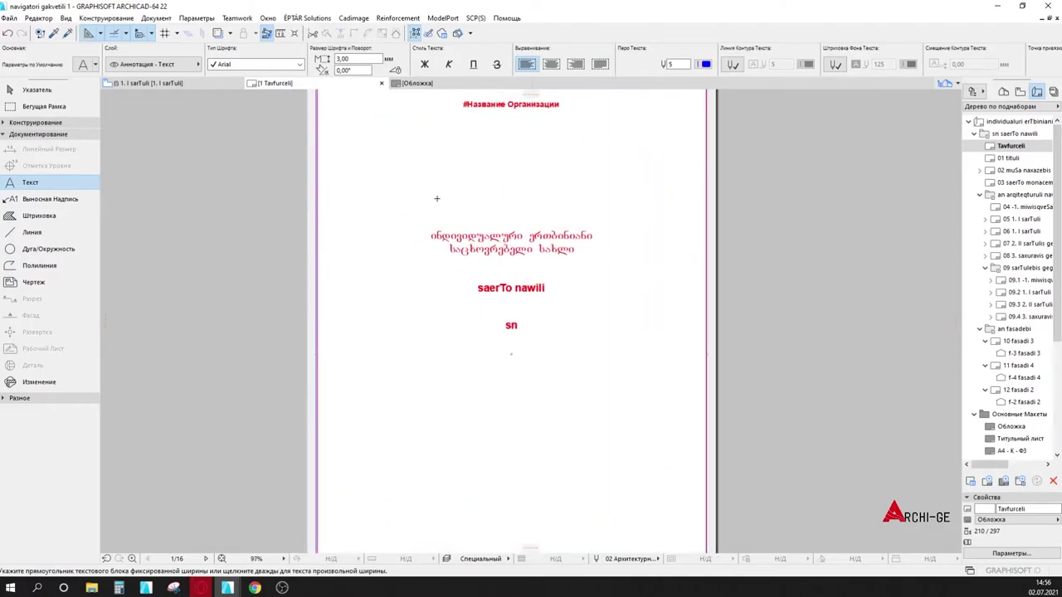
{"action": "scroll", "coordinate": [442, 194], "scroll_direction": "down", "scroll_amount": 2}
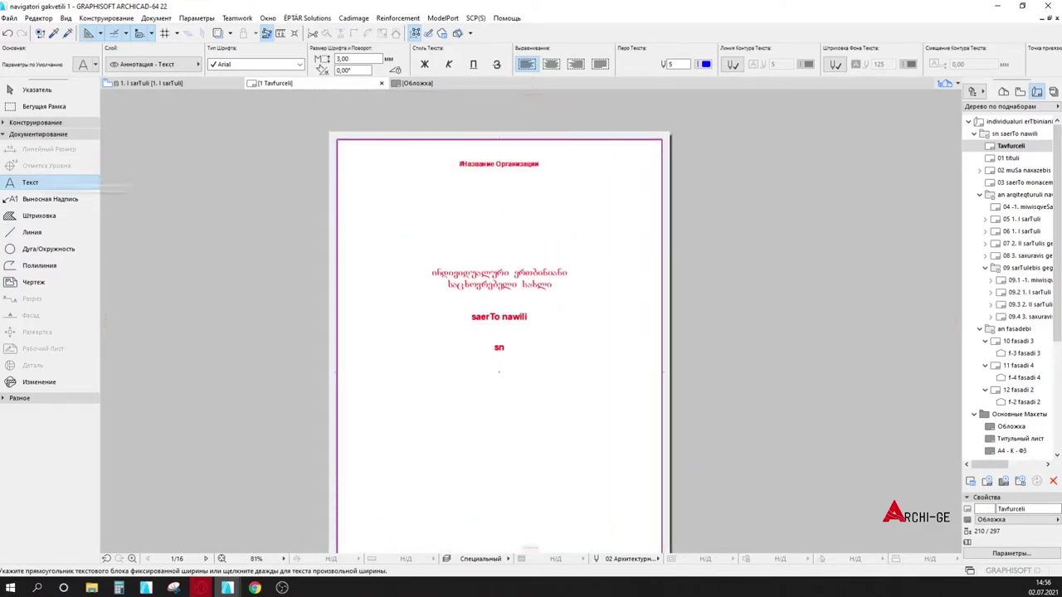
Step: Open the project information and set the ID Проекта to in/sac/sax
{"action": "left_click", "coordinate": [9, 19]}
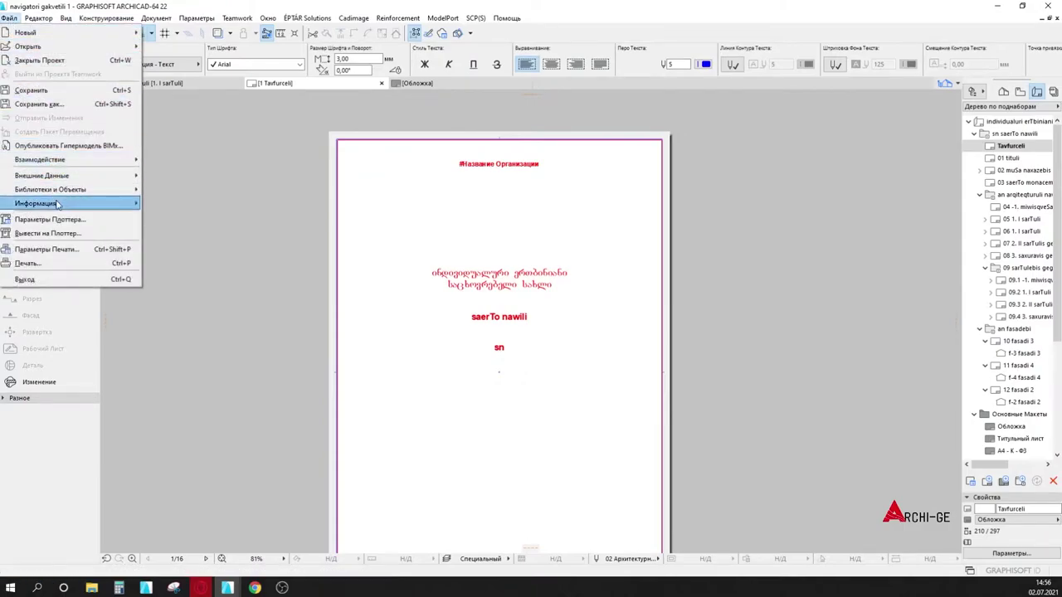
{"action": "mouse_move", "coordinate": [56, 204]}
{"action": "left_click", "coordinate": [210, 208]}
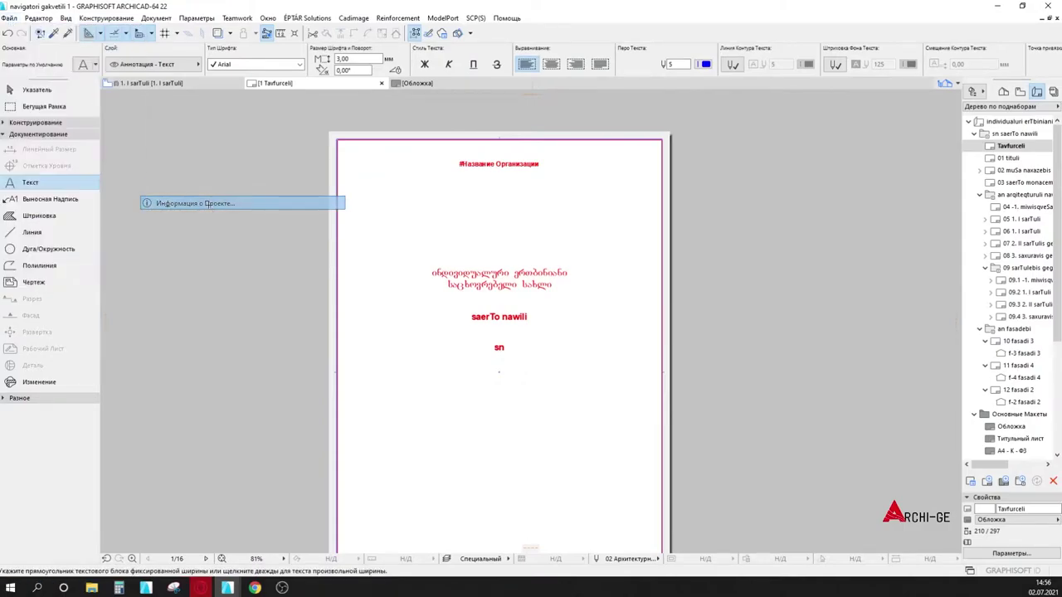
{"action": "left_click", "coordinate": [545, 160]}
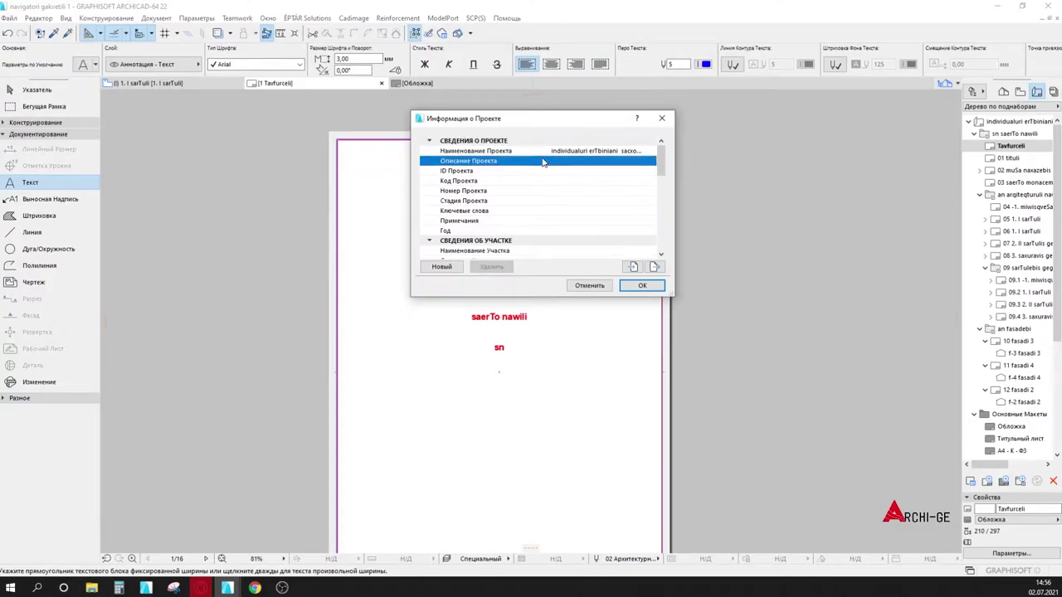
{"action": "left_click", "coordinate": [462, 172]}
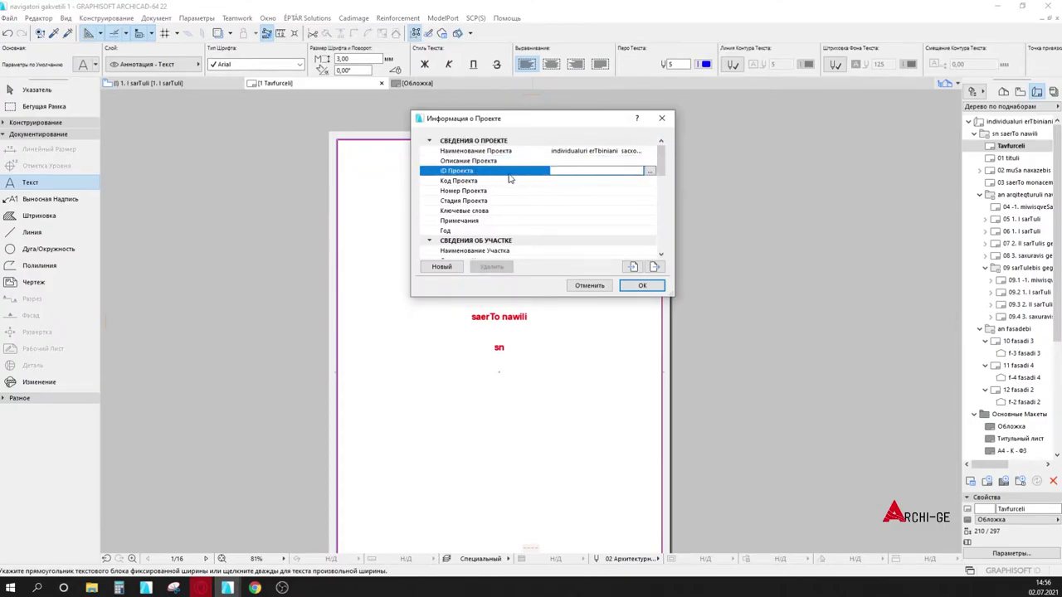
{"action": "left_click", "coordinate": [651, 172]}
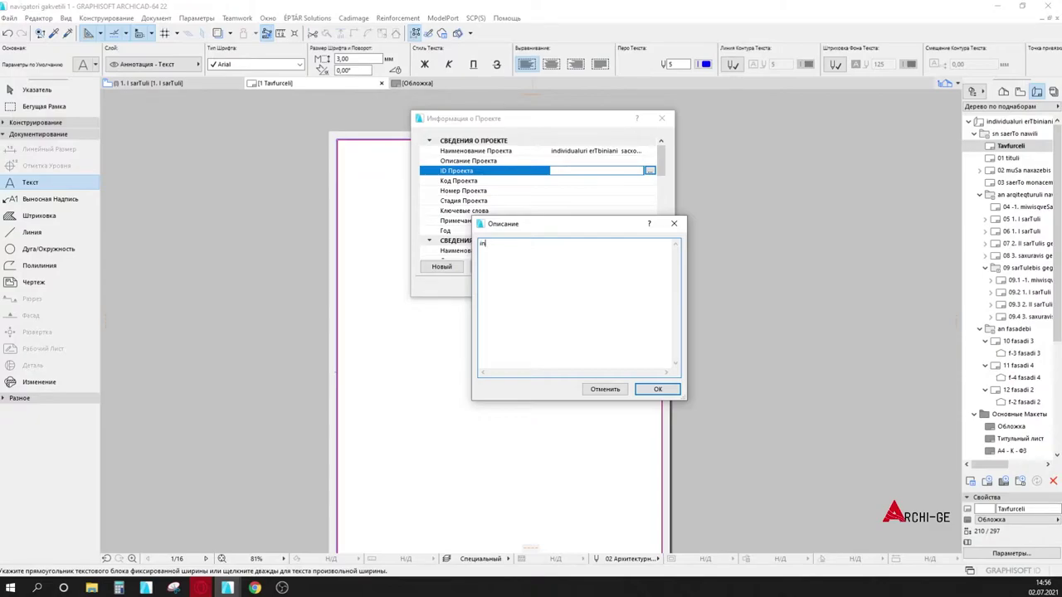
{"action": "type", "text": "/sac/sax"}
{"action": "left_click", "coordinate": [659, 389]}
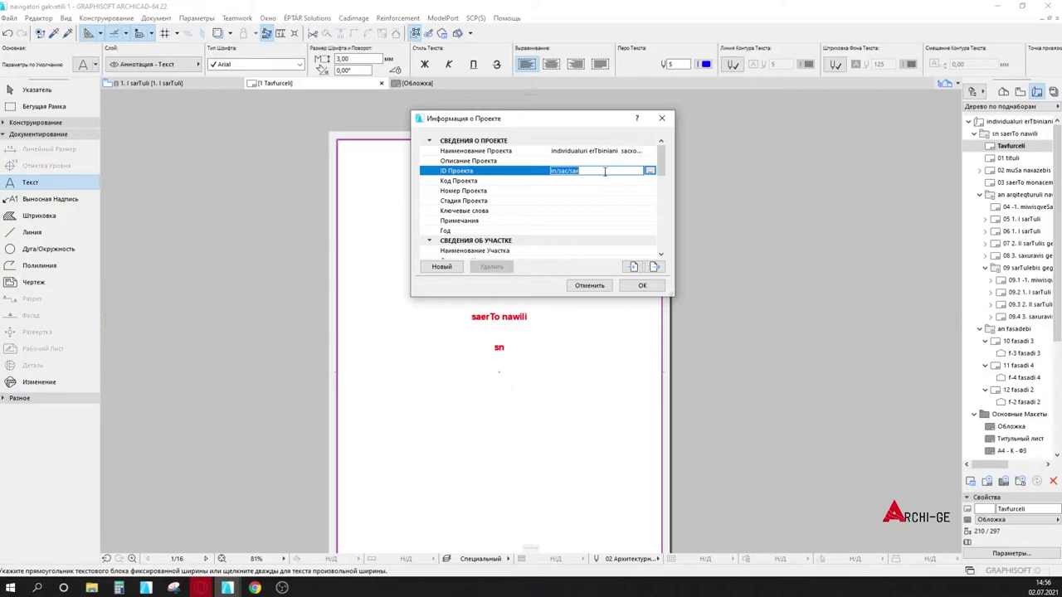
Step: Set the Код Проекта to 01.in.sa.sax in the project information
{"action": "scroll", "coordinate": [580, 187], "scroll_direction": "down", "scroll_amount": 2}
{"action": "scroll", "coordinate": [498, 179], "scroll_direction": "up", "scroll_amount": 2}
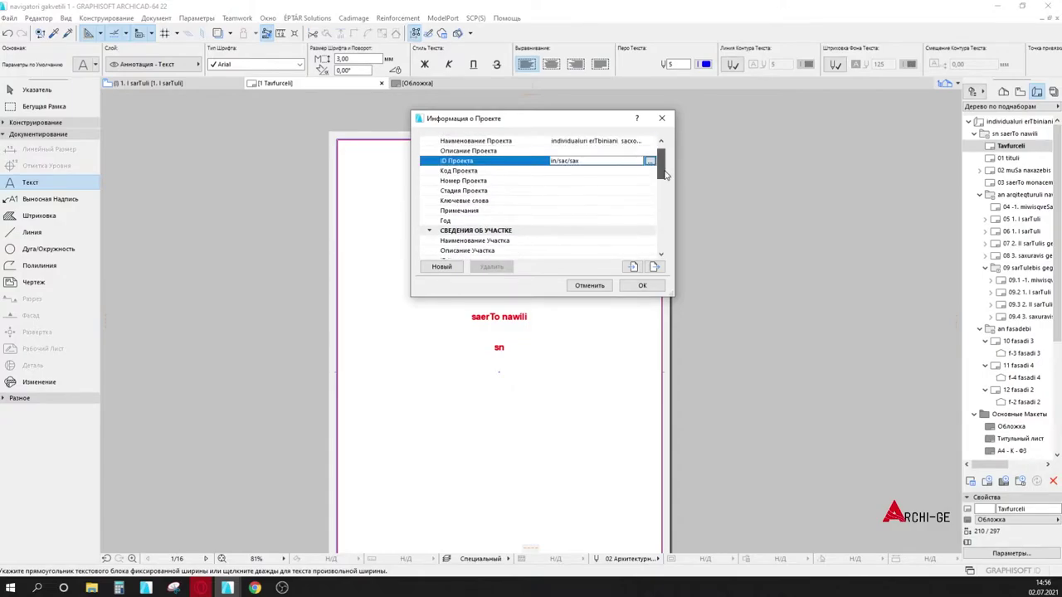
{"action": "left_click", "coordinate": [560, 171]}
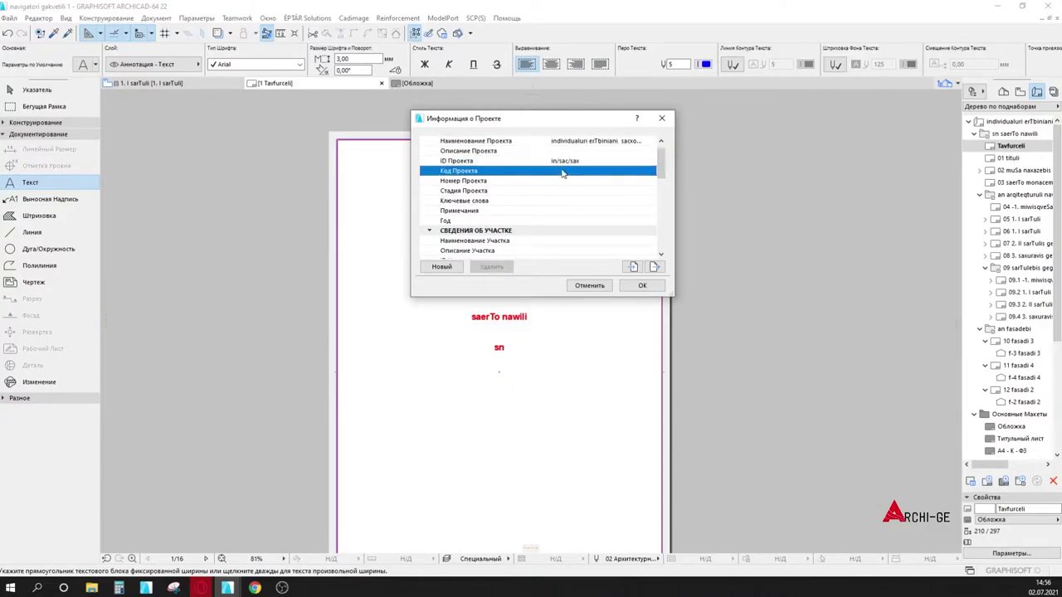
{"action": "left_click", "coordinate": [650, 170]}
{"action": "type", "text": "01"}
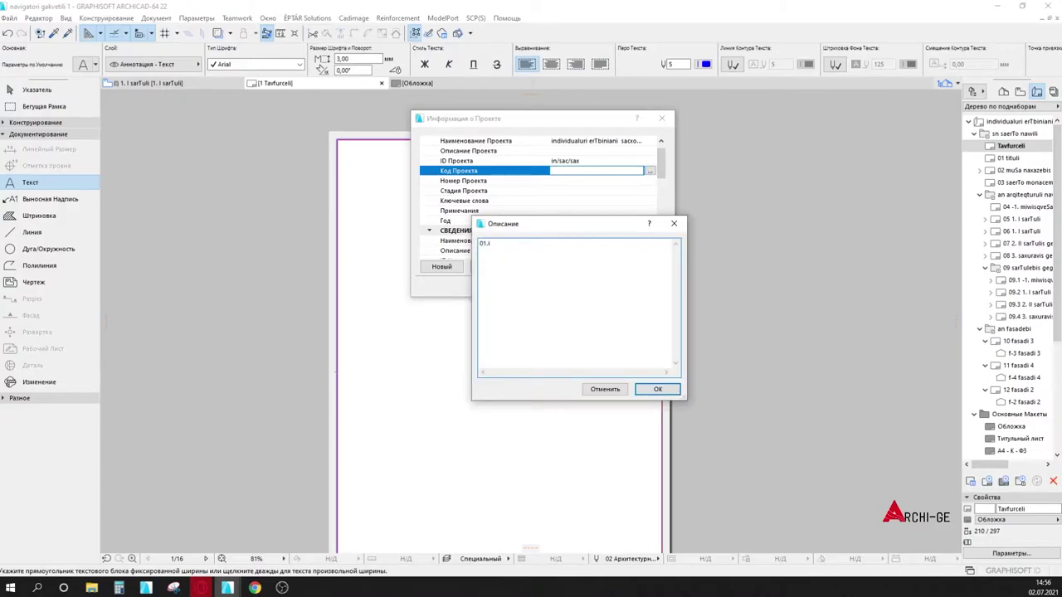
{"action": "type", "text": ".in.sa.sax"}
{"action": "left_click", "coordinate": [657, 389]}
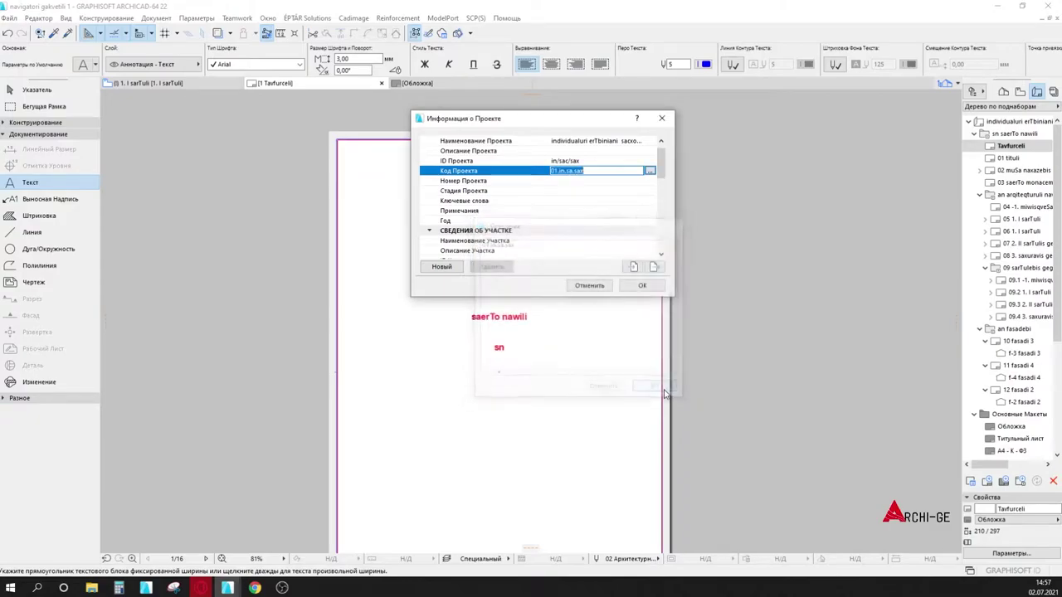
Step: Set the Номер Проекта to 01 in the project information
{"action": "left_click", "coordinate": [514, 181]}
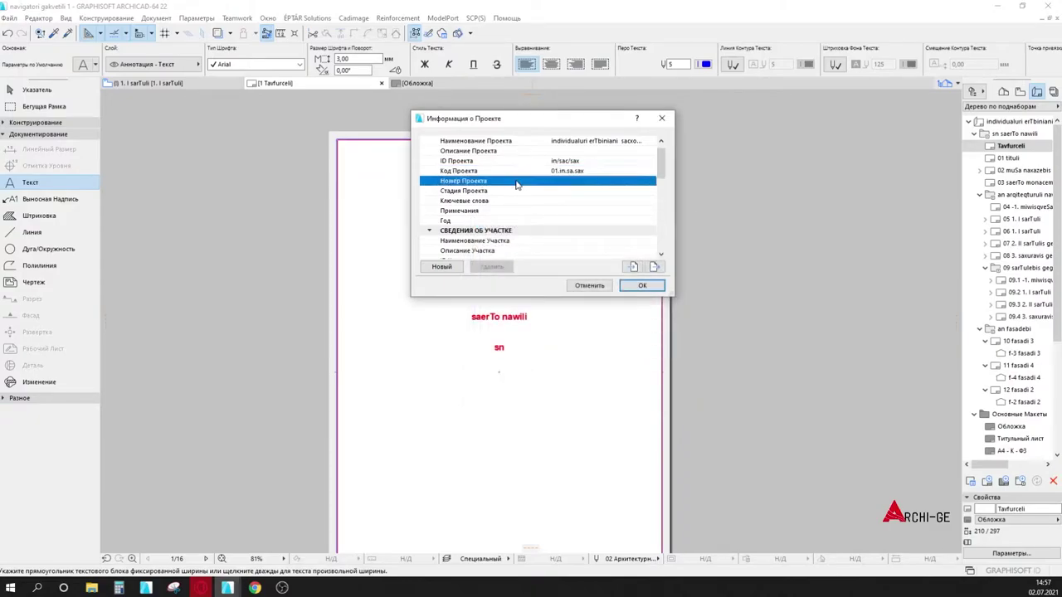
{"action": "left_click", "coordinate": [650, 182]}
{"action": "type", "text": "01"}
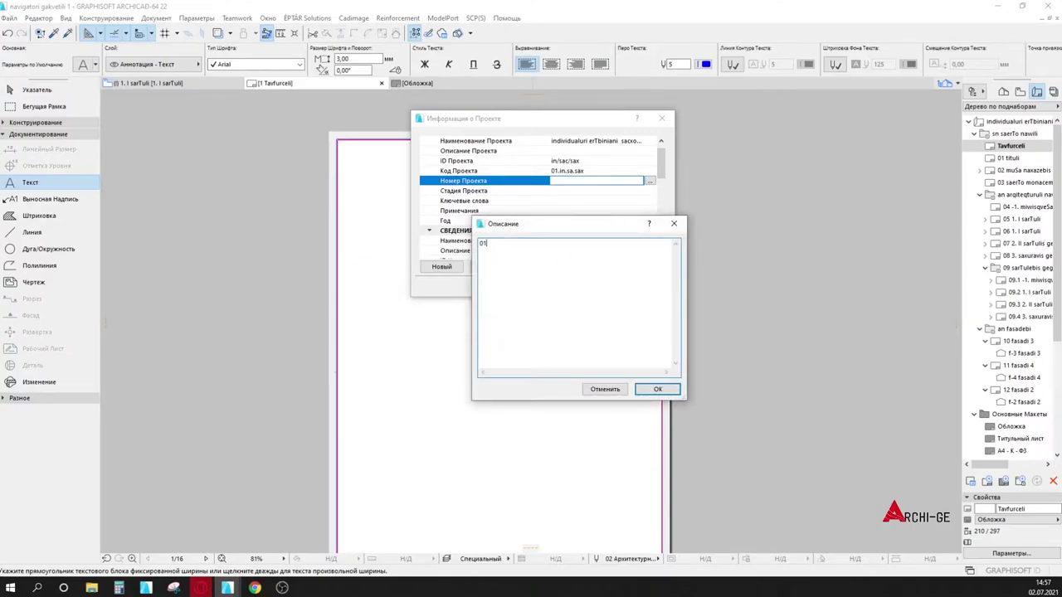
{"action": "key", "text": "Return"}
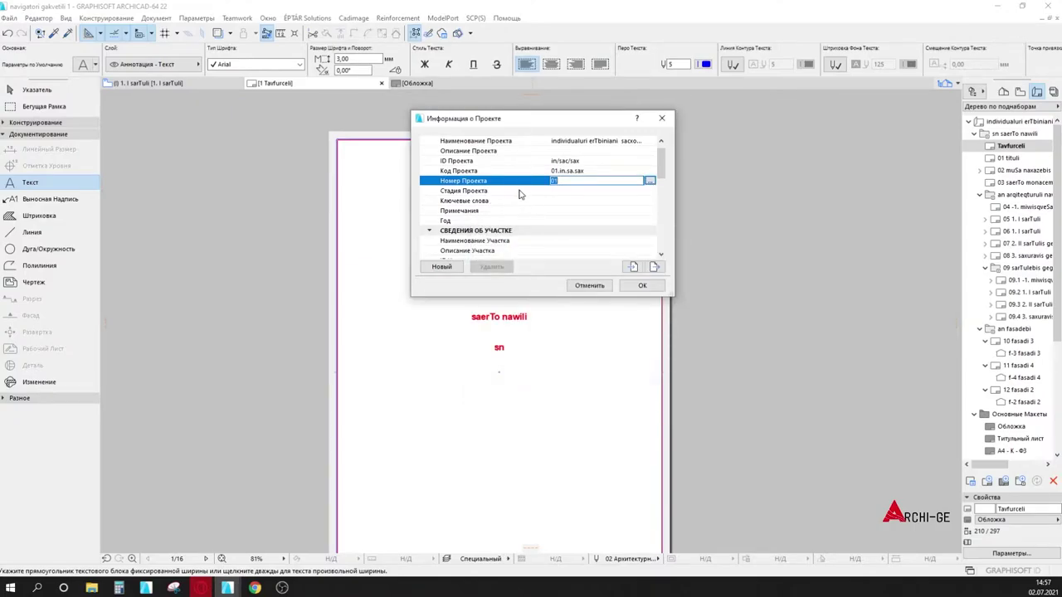
Step: Set the Стадия Проекта to mup and select the Ключевые слова entry
{"action": "left_click", "coordinate": [531, 192]}
{"action": "left_click", "coordinate": [650, 191]}
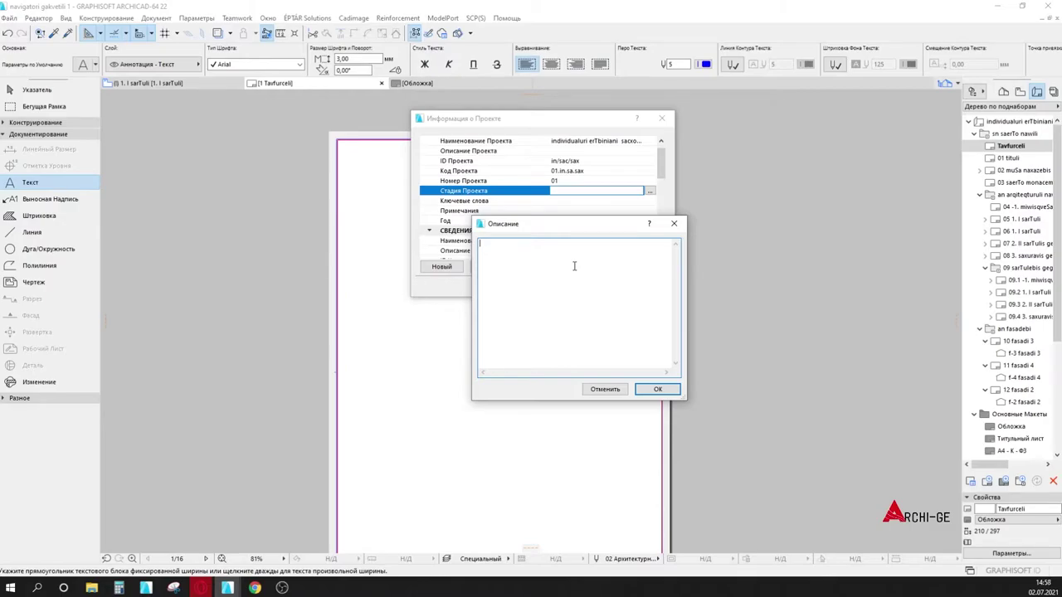
{"action": "type", "text": "mup"}
{"action": "left_click", "coordinate": [657, 389]}
{"action": "left_click", "coordinate": [616, 201]}
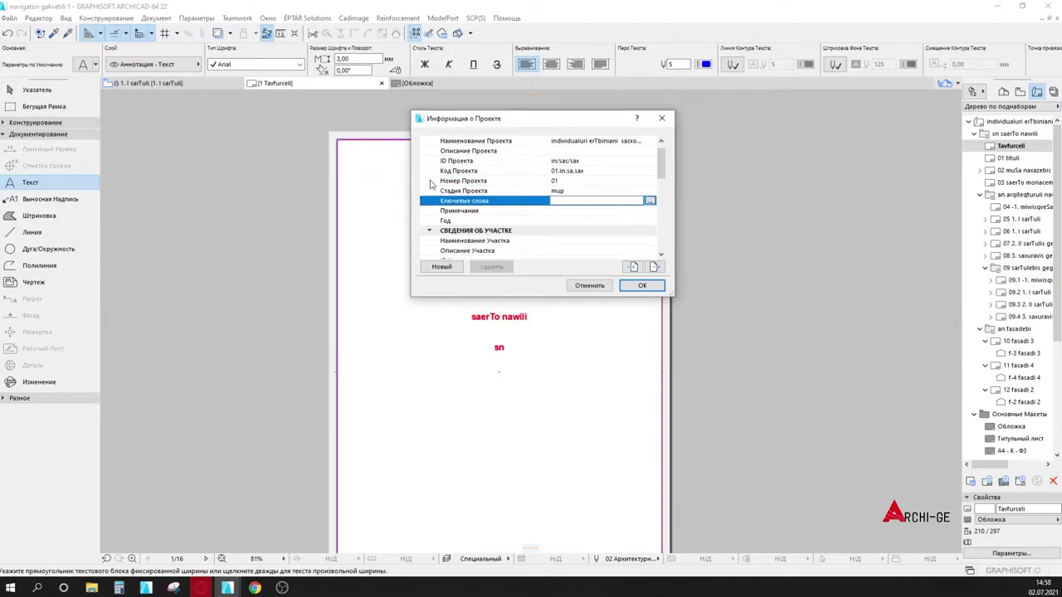
Step: Set the Год to 2021 w. in the project information and confirm the entries
{"action": "left_click", "coordinate": [485, 212]}
{"action": "left_click", "coordinate": [486, 232]}
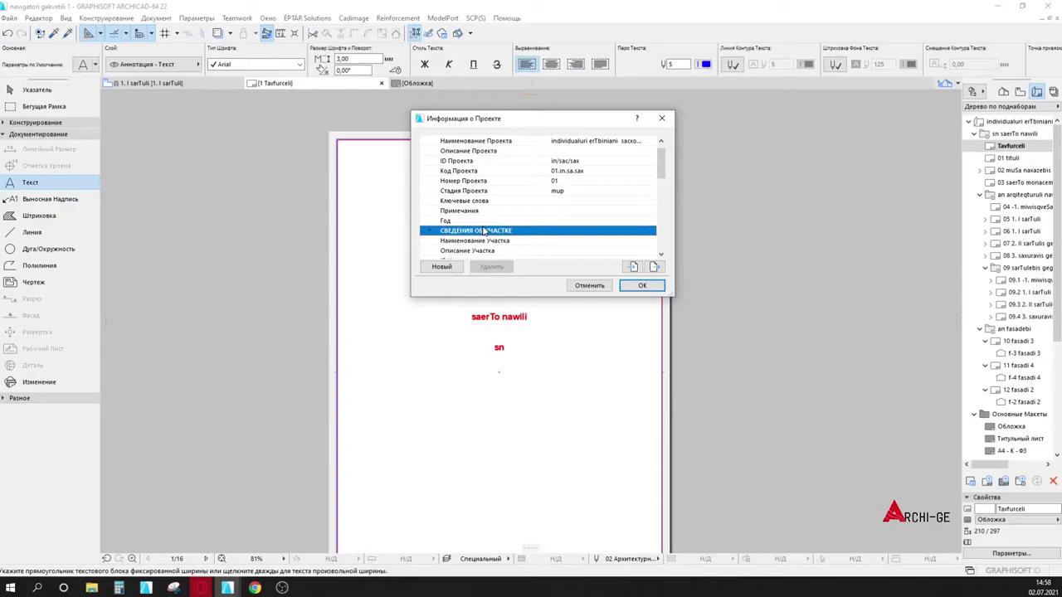
{"action": "scroll", "coordinate": [487, 228], "scroll_direction": "up", "scroll_amount": 1}
{"action": "left_click", "coordinate": [485, 230]}
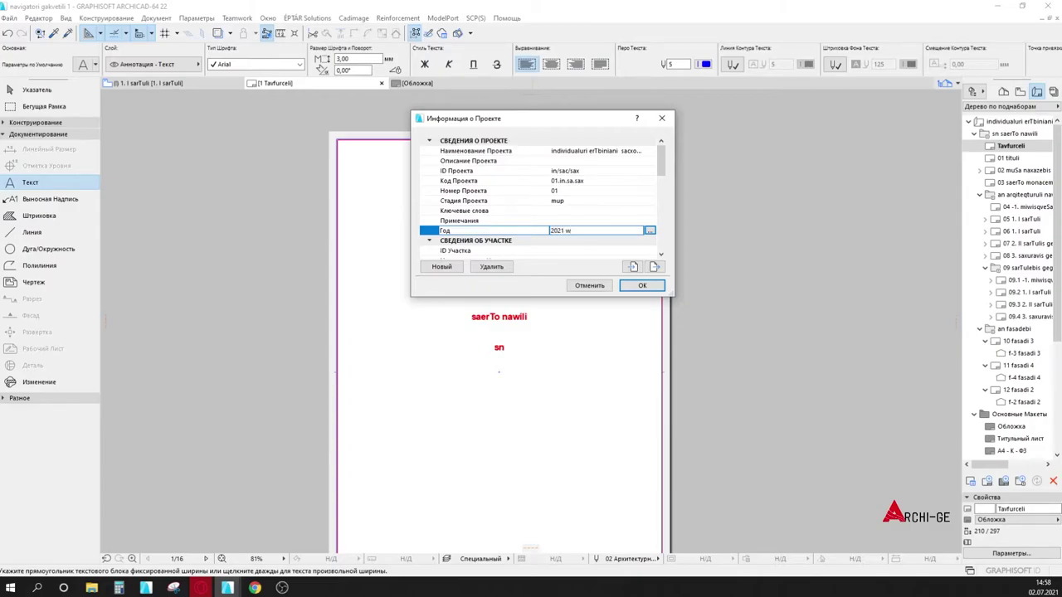
{"action": "scroll", "coordinate": [498, 184], "scroll_direction": "down", "scroll_amount": 3}
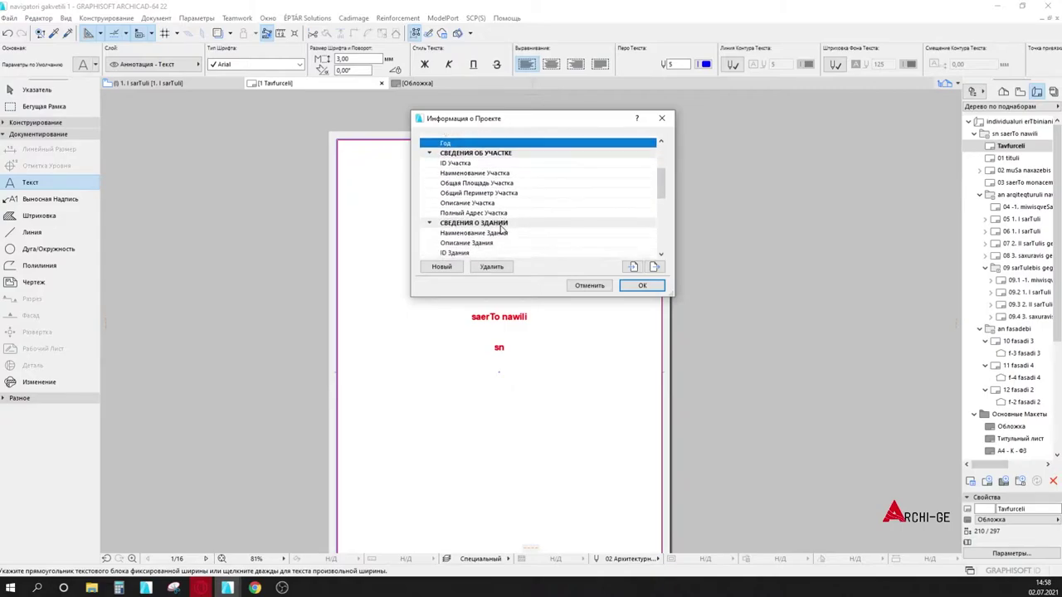
{"action": "left_click", "coordinate": [508, 162]}
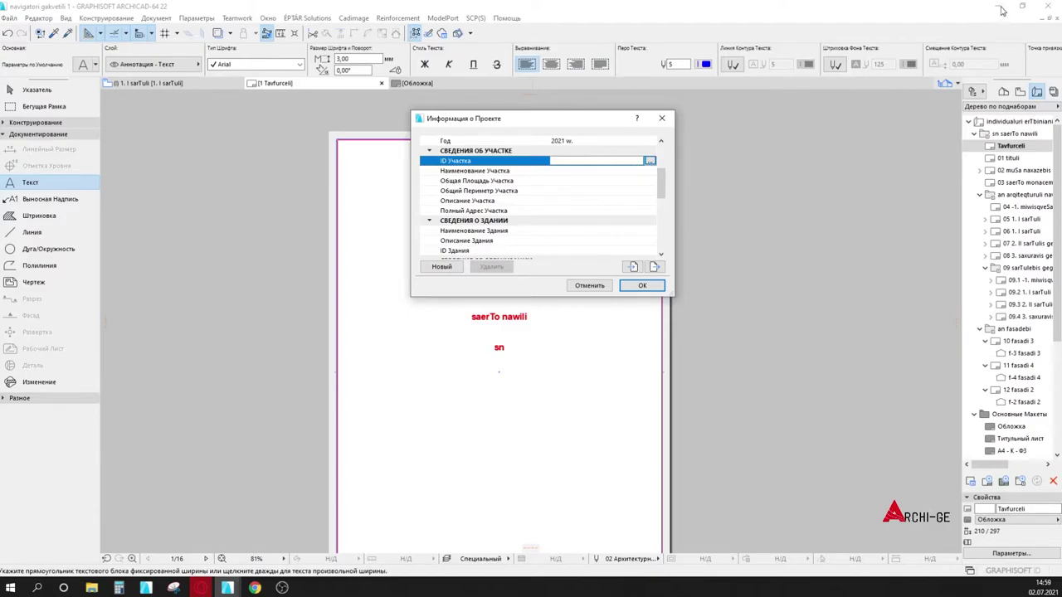
{"action": "left_click", "coordinate": [643, 286]}
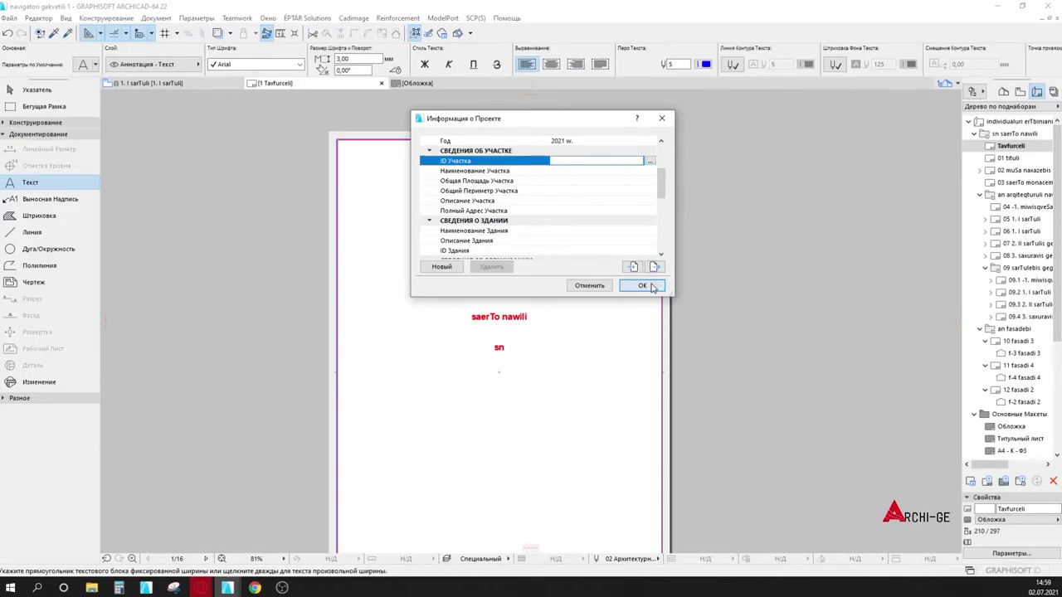
Step: Switch to File Explorer and open the amonaweri PDF from the client's 02.Reestri folder under 02.2021W, 02. sxva proeqtebi, 02. II klasi
{"action": "left_click", "coordinate": [998, 6]}
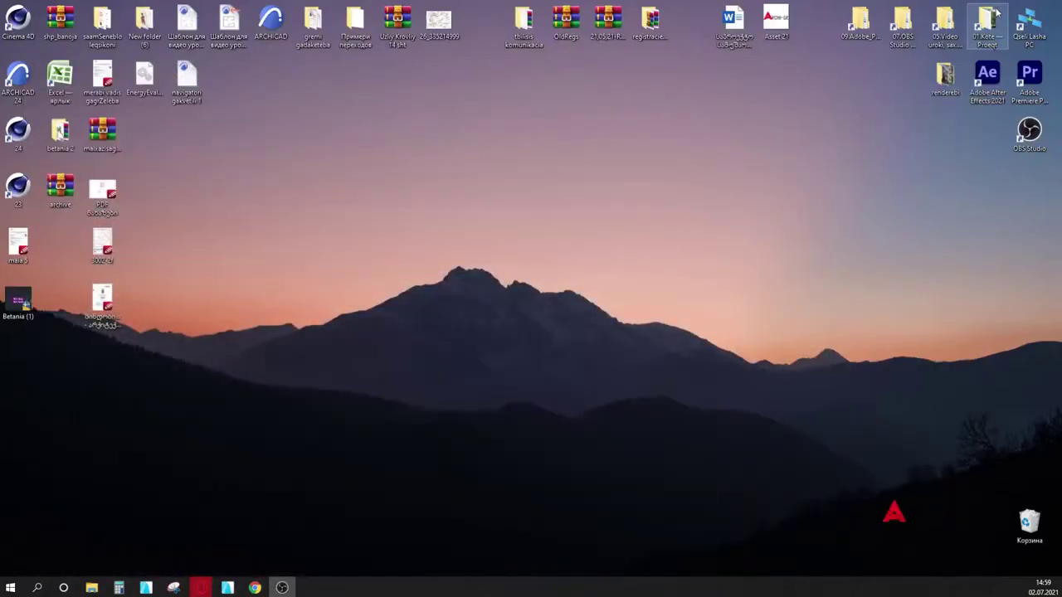
{"action": "double_click", "coordinate": [988, 23]}
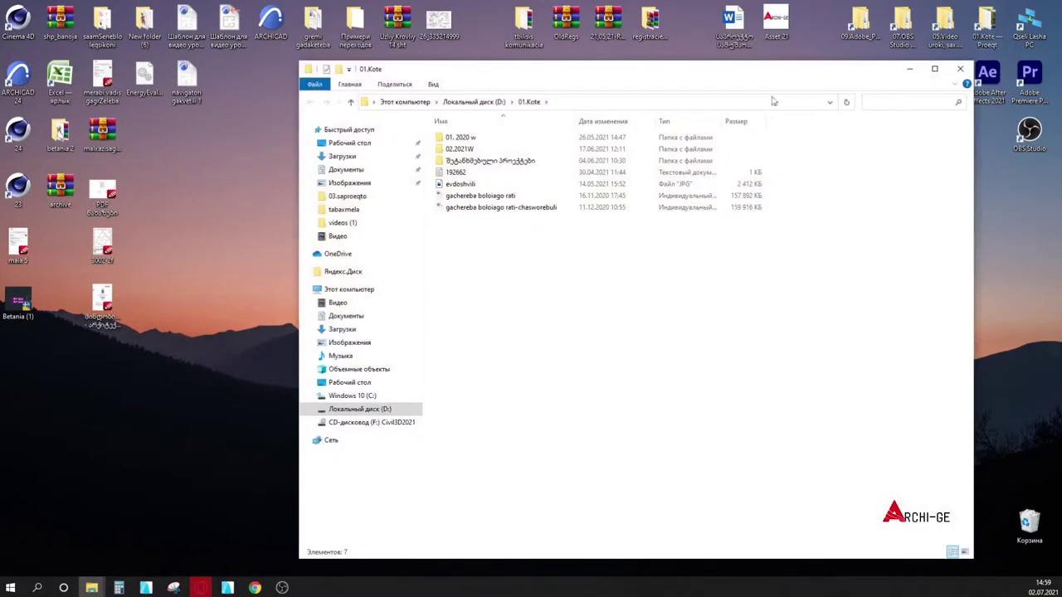
{"action": "double_click", "coordinate": [486, 149]}
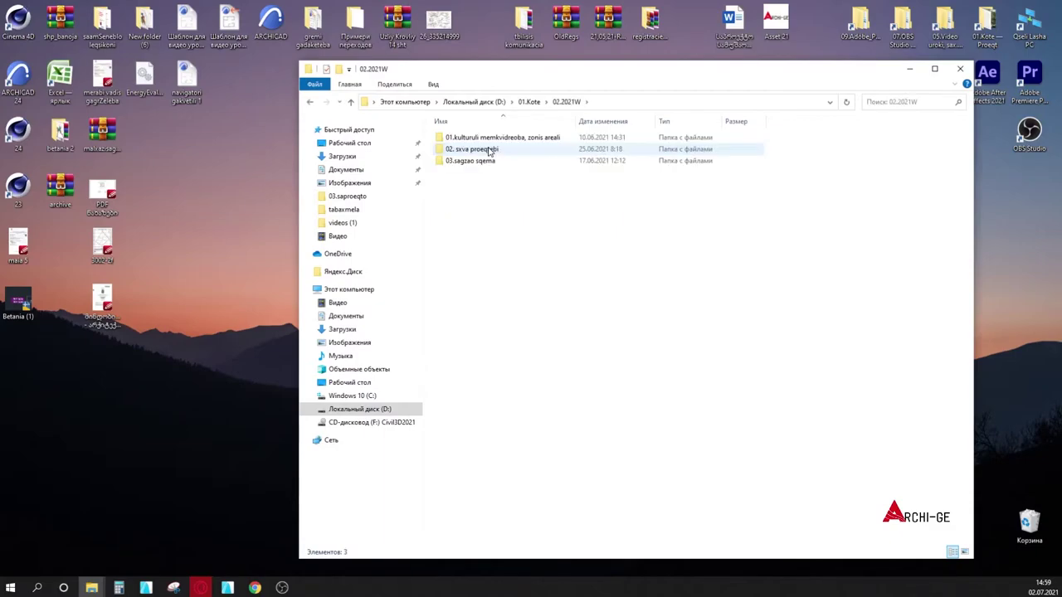
{"action": "double_click", "coordinate": [485, 149]}
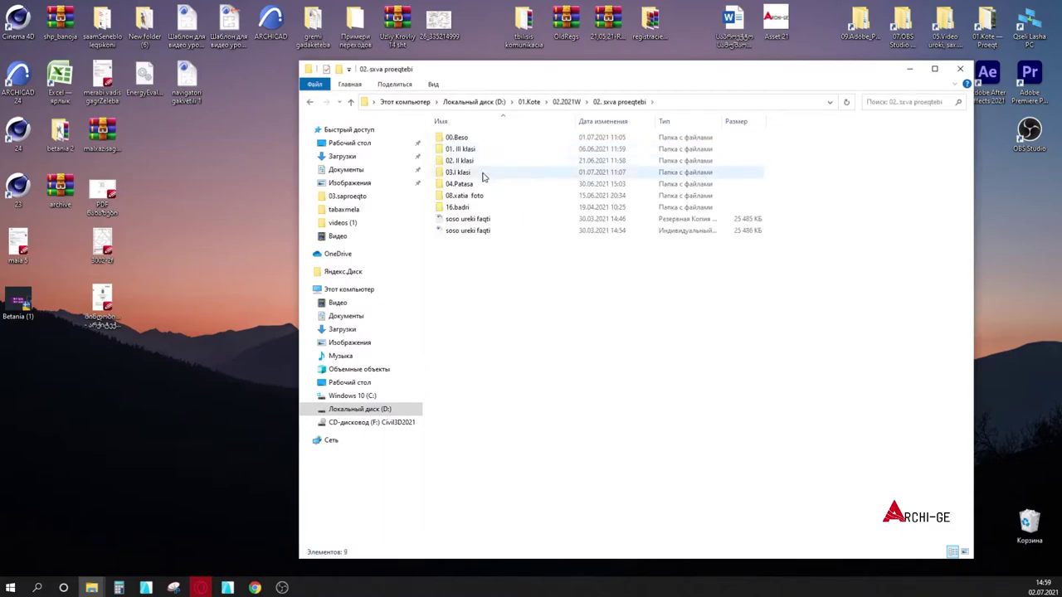
{"action": "double_click", "coordinate": [486, 162]}
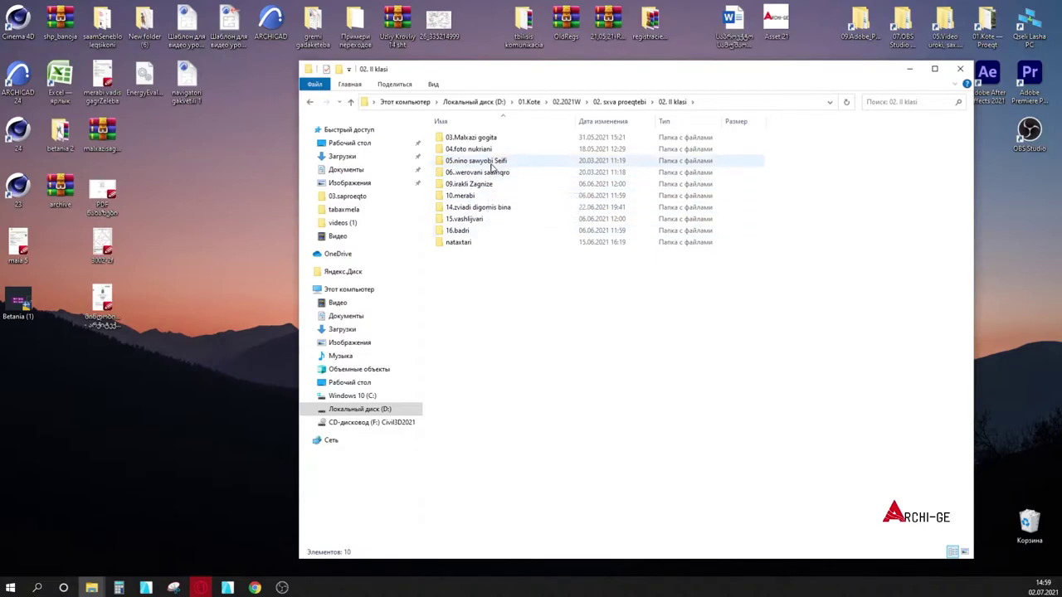
{"action": "double_click", "coordinate": [469, 137]}
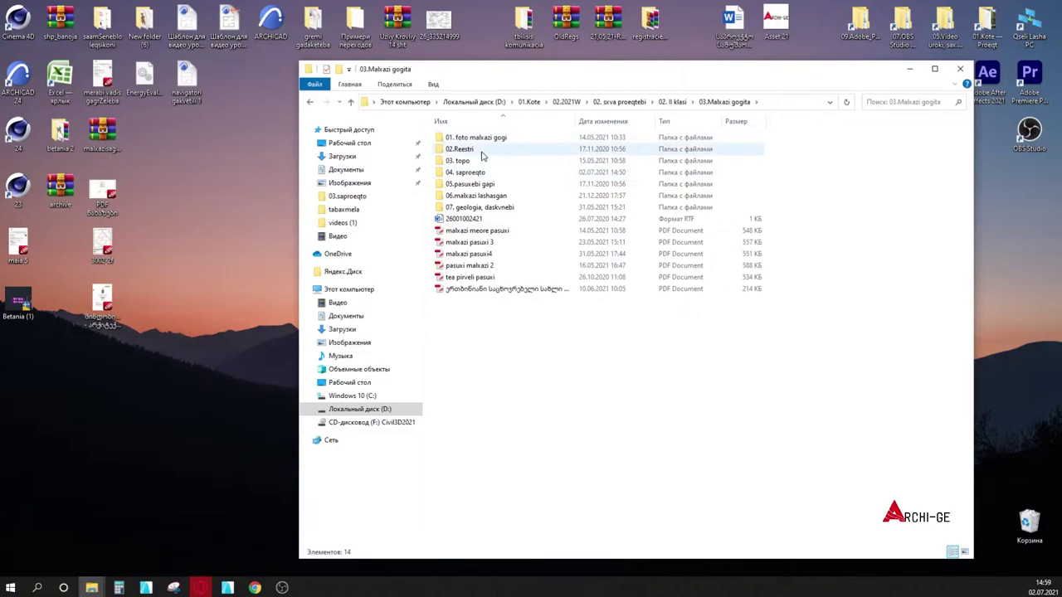
{"action": "double_click", "coordinate": [463, 151]}
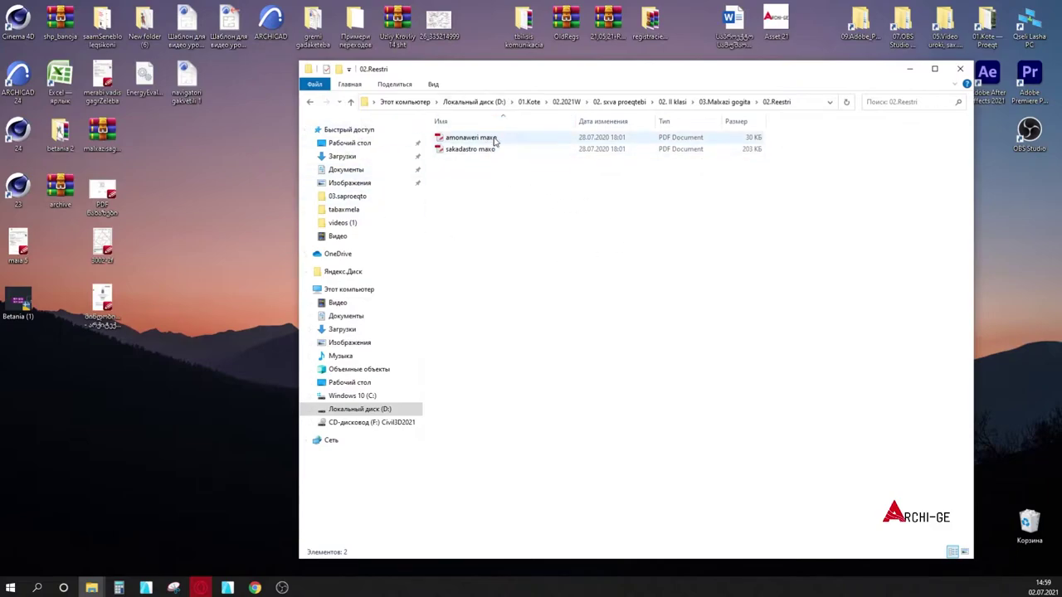
{"action": "left_click", "coordinate": [495, 140]}
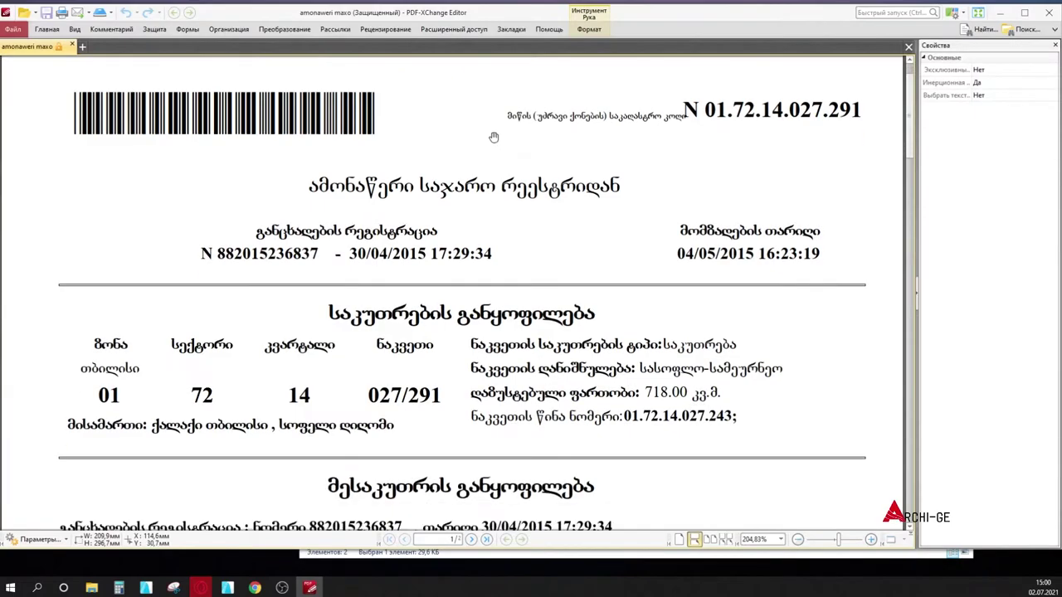
Step: Examine both pages of the registry extract at 100% zoom for the plot and owner details
{"action": "left_click", "coordinate": [47, 29]}
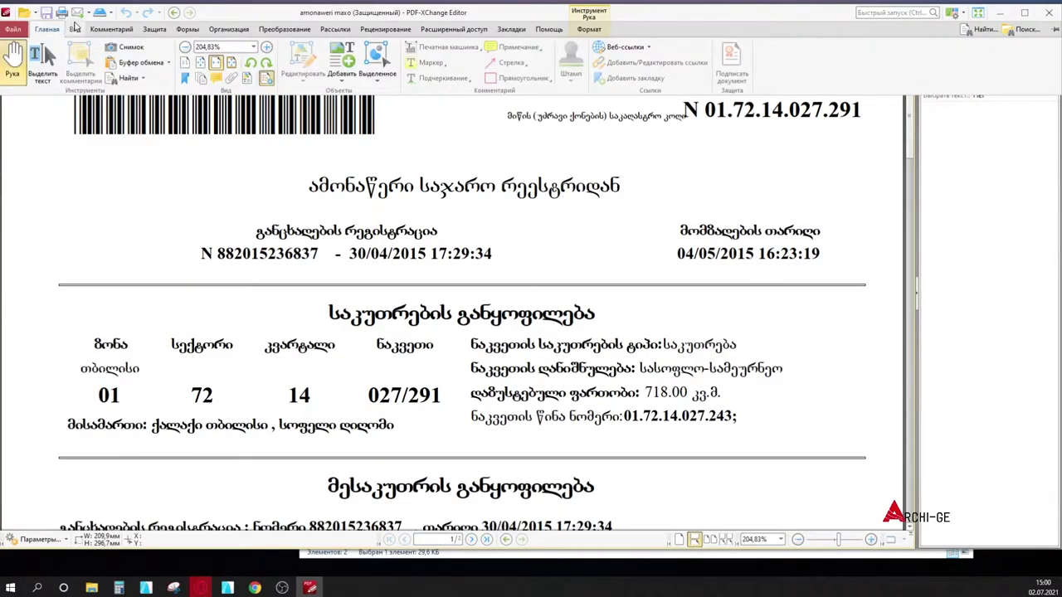
{"action": "left_click", "coordinate": [184, 48]}
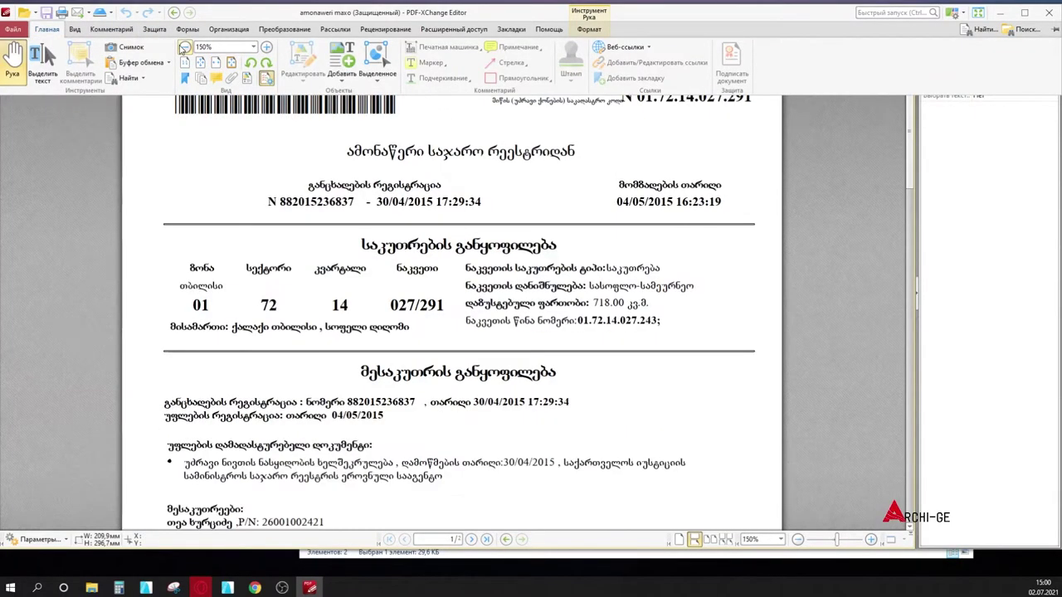
{"action": "left_click", "coordinate": [184, 47]}
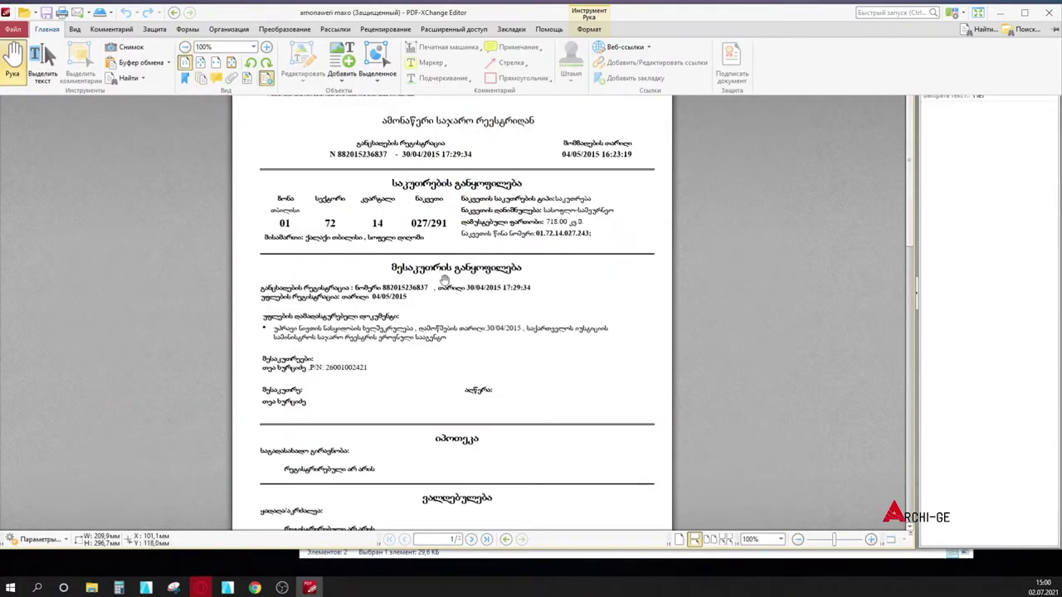
{"action": "scroll", "coordinate": [464, 299], "scroll_direction": "down", "scroll_amount": 10}
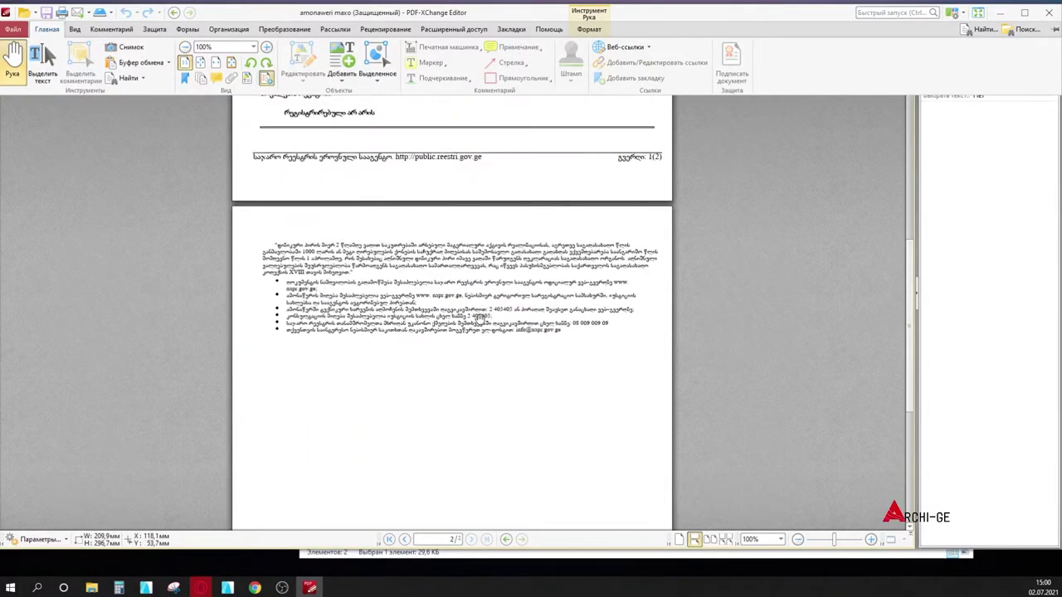
{"action": "scroll", "coordinate": [479, 319], "scroll_direction": "up", "scroll_amount": 10}
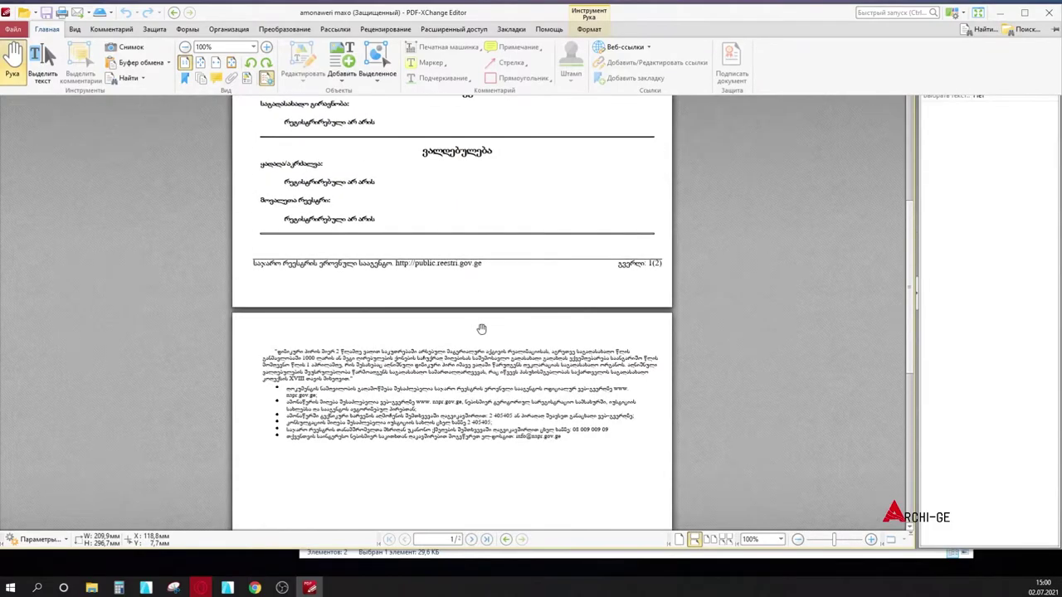
{"action": "scroll", "coordinate": [481, 329], "scroll_direction": "up", "scroll_amount": 5}
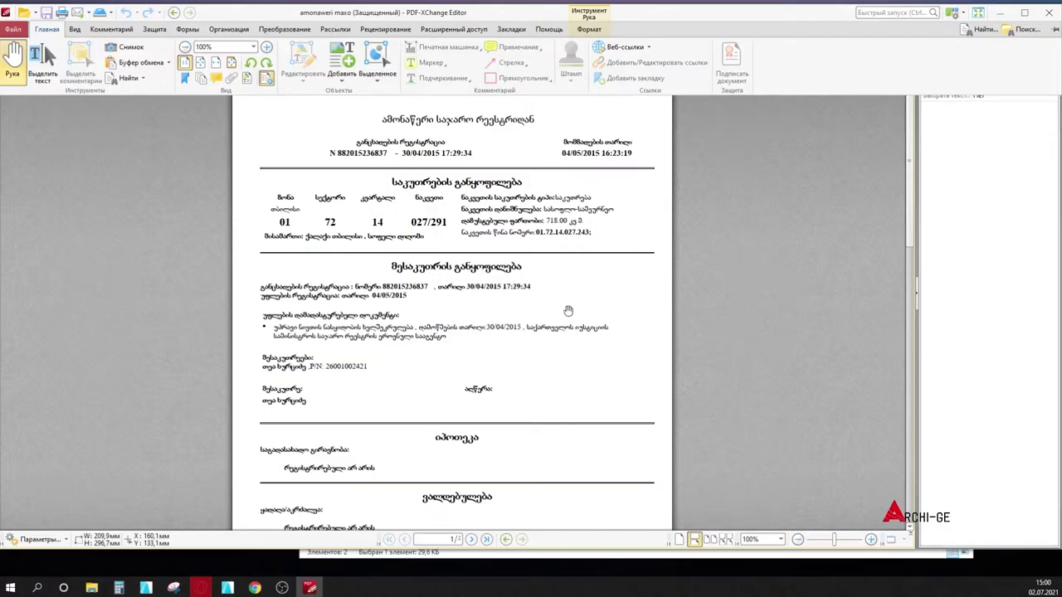
Step: Restore the PDF window from full screen and resize it to a little over half the screen's width
{"action": "left_click", "coordinate": [1025, 14]}
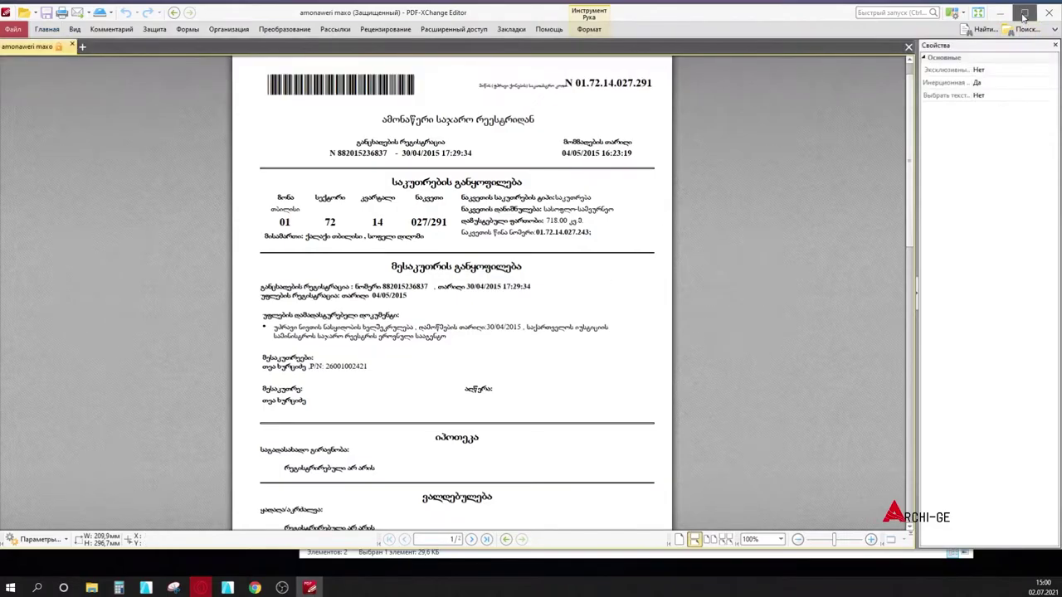
{"action": "left_click", "coordinate": [1024, 13]}
{"action": "left_click_drag", "start_coordinate": [450, 172], "coordinate": [595, 171]}
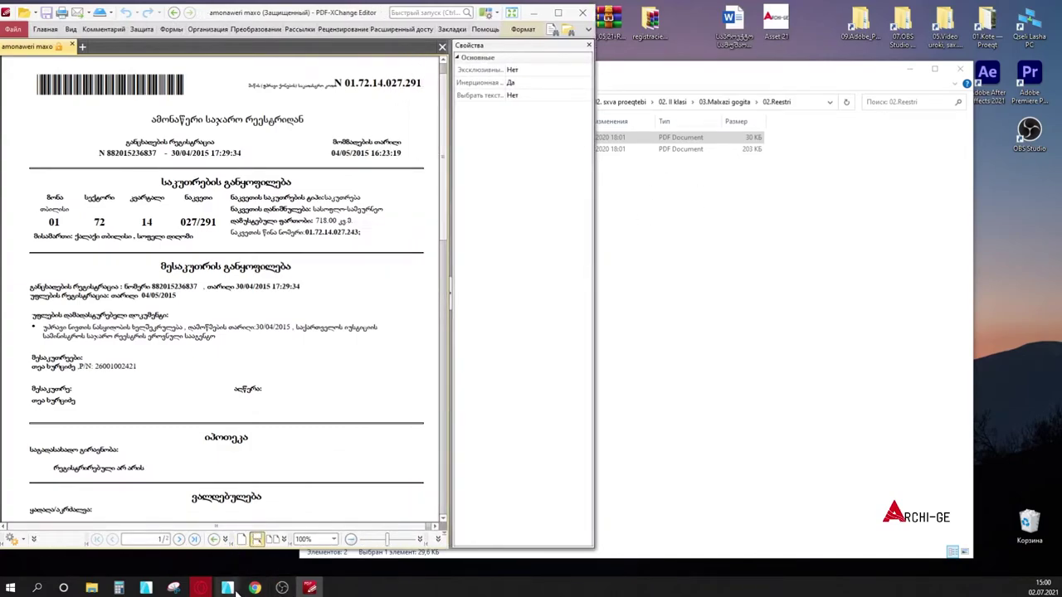
Step: Switch to the navigatori gakvetili 1 project in Archicad, restore its window from full screen and move it beside the PDF
{"action": "mouse_move", "coordinate": [227, 588]}
{"action": "mouse_move", "coordinate": [280, 549]}
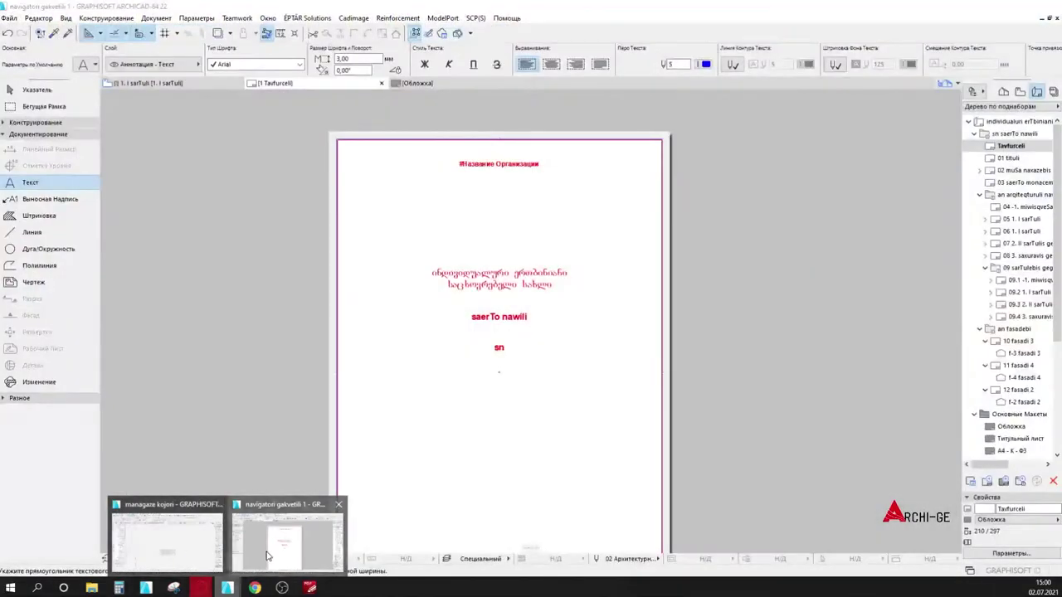
{"action": "left_click", "coordinate": [278, 544]}
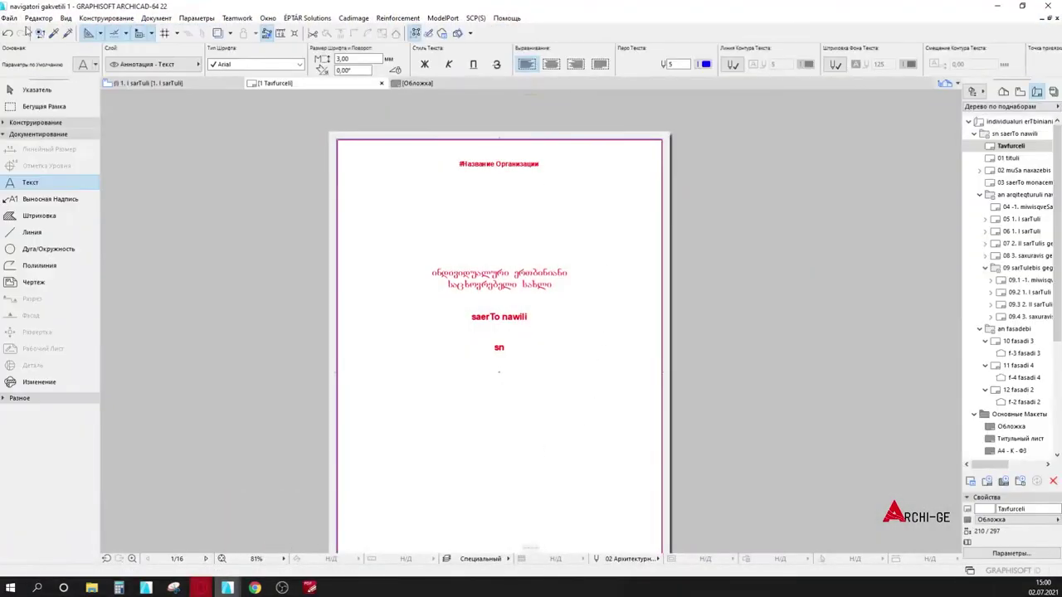
{"action": "left_click", "coordinate": [1024, 7]}
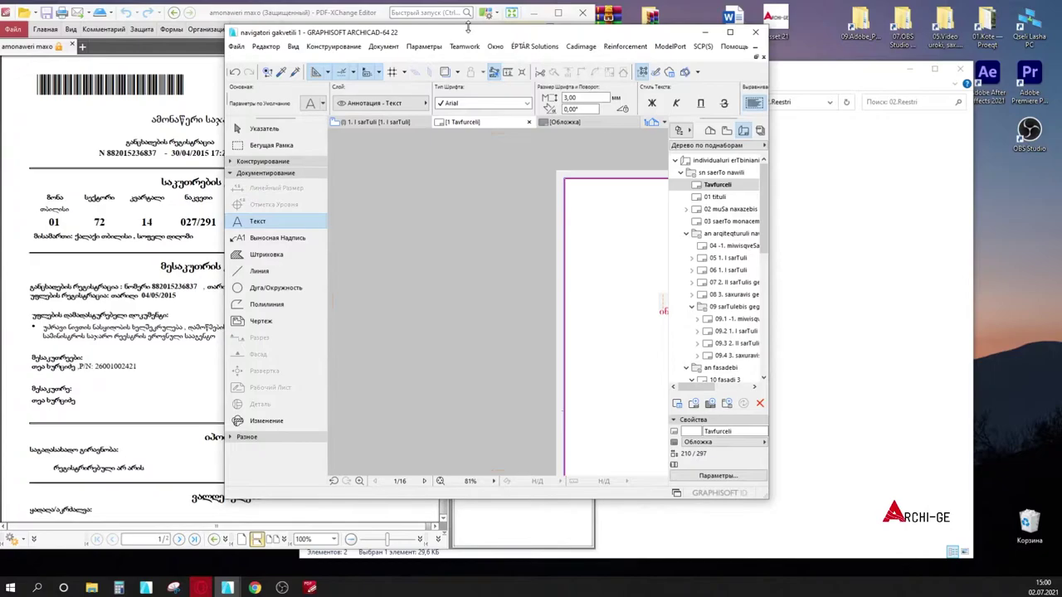
{"action": "left_click_drag", "start_coordinate": [476, 41], "coordinate": [773, 128]}
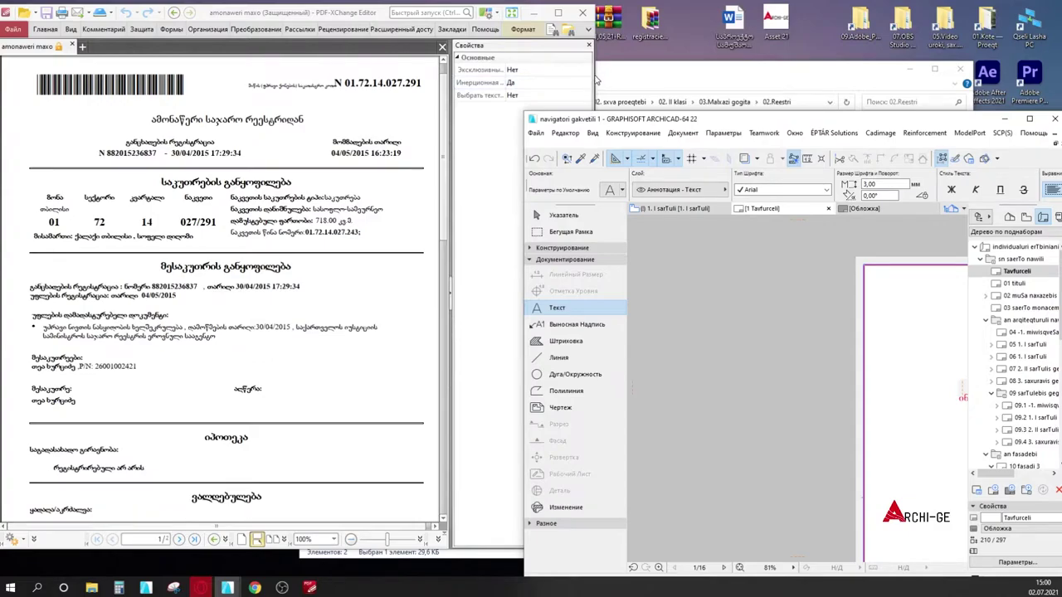
Step: Narrow the PDF window, close its properties pane and align the Archicad window flush beside it at the same height
{"action": "left_click_drag", "start_coordinate": [596, 79], "coordinate": [505, 76]}
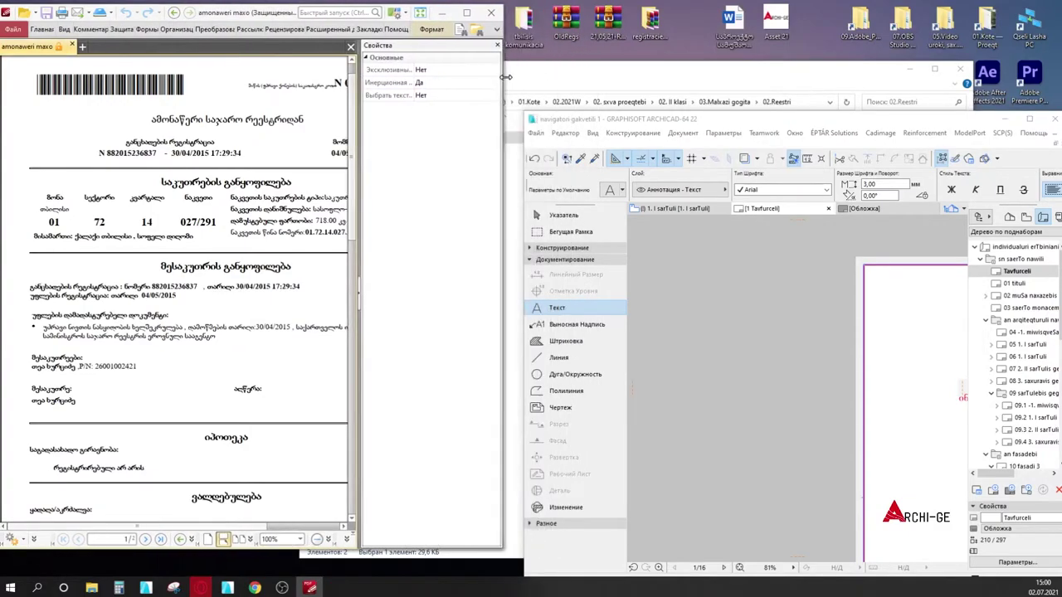
{"action": "left_click", "coordinate": [500, 46]}
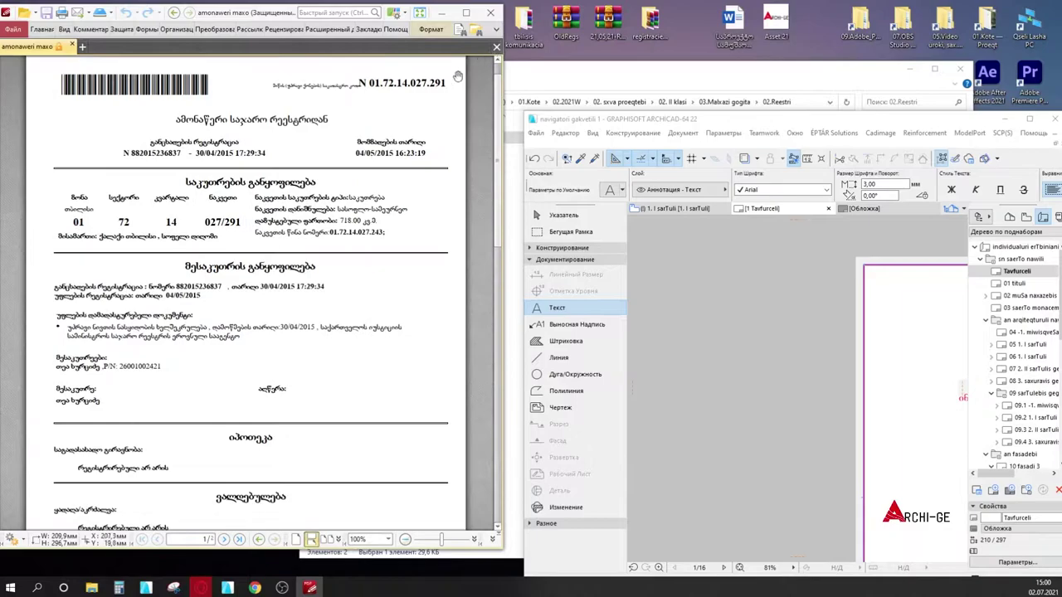
{"action": "left_click_drag", "start_coordinate": [875, 120], "coordinate": [869, 15]}
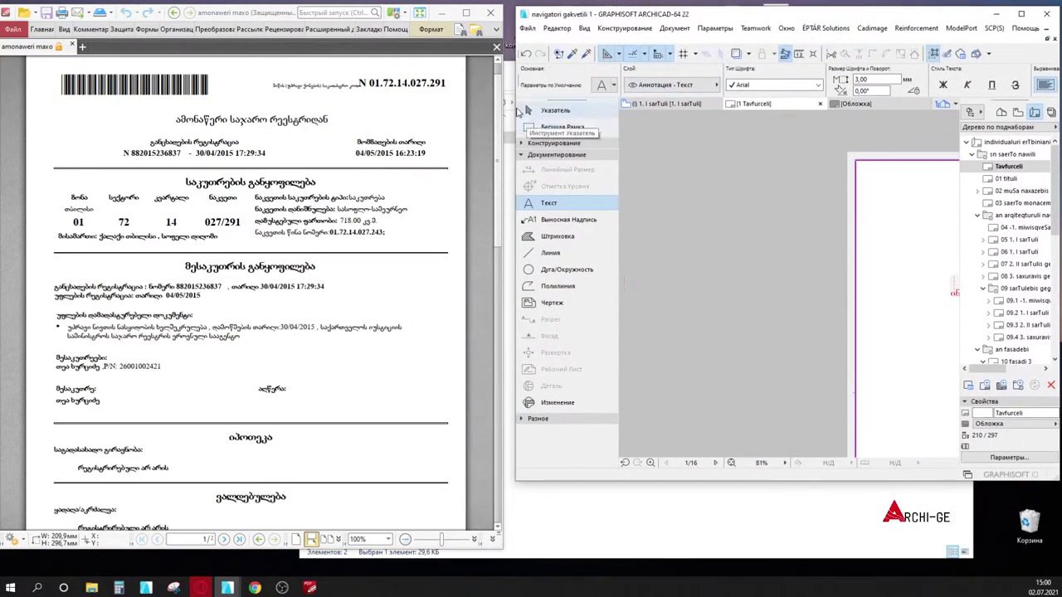
{"action": "left_click_drag", "start_coordinate": [514, 99], "coordinate": [501, 99]}
Step: Extend the Archicad window down towards the taskbar with the whole Tavfurceli layout in view
{"action": "scroll", "coordinate": [816, 258], "scroll_direction": "down", "scroll_amount": 4}
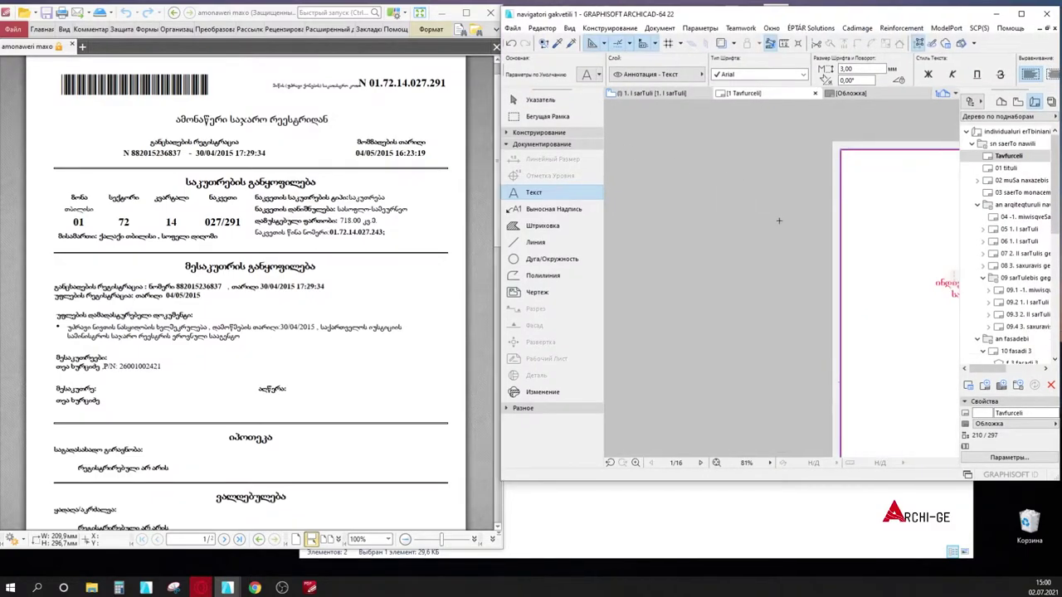
{"action": "middle_click_drag", "start_coordinate": [816, 258], "coordinate": [715, 244]}
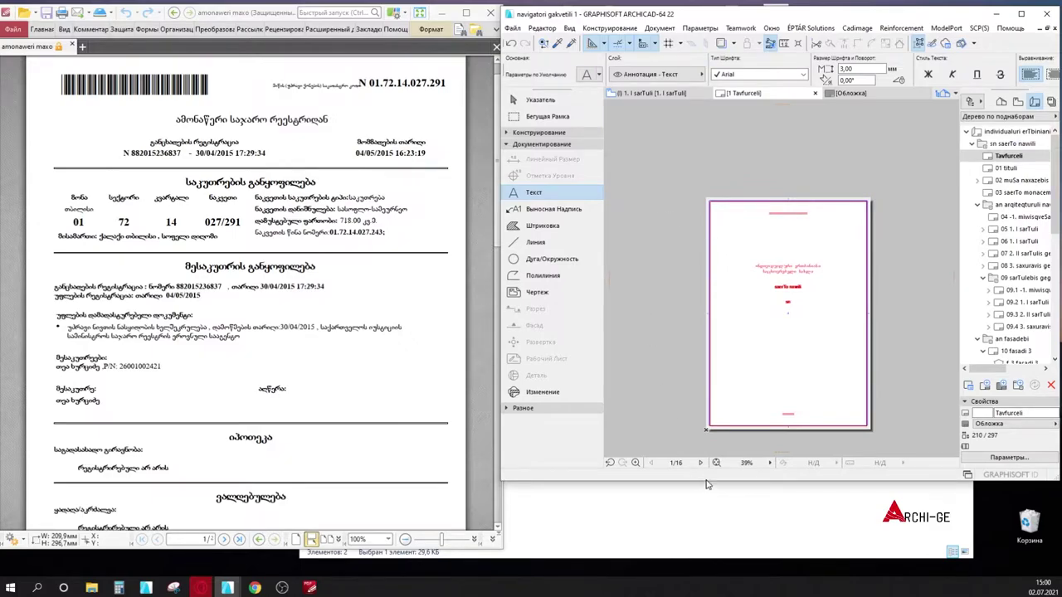
{"action": "left_click_drag", "start_coordinate": [707, 484], "coordinate": [695, 582]}
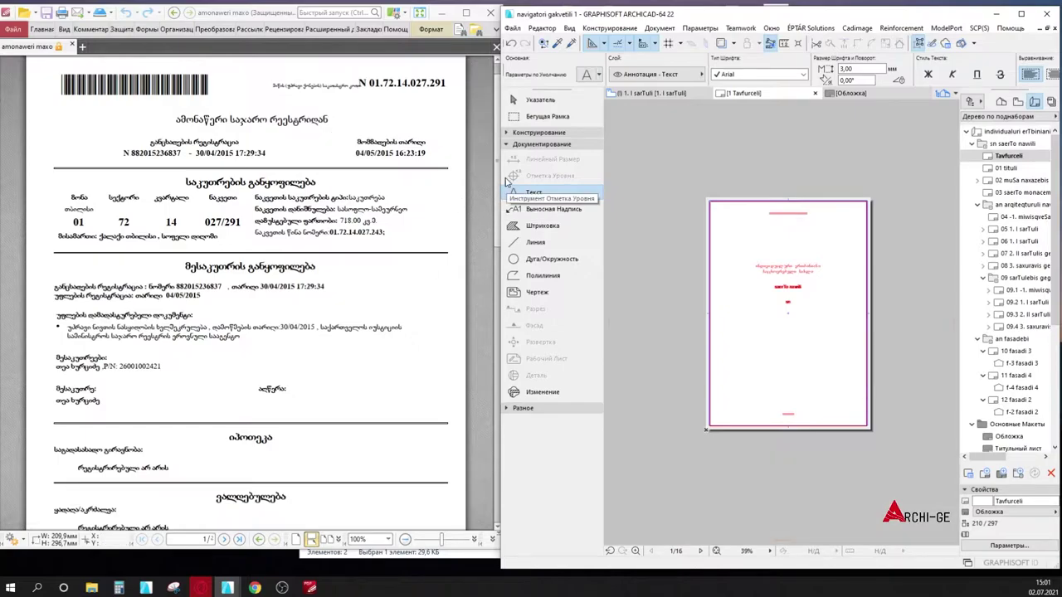